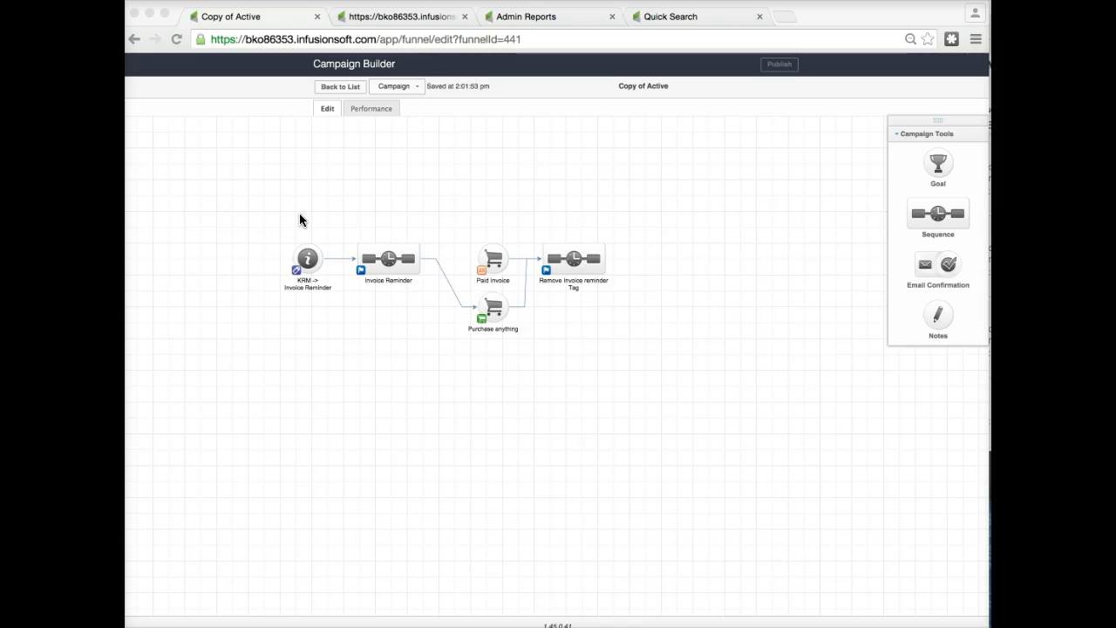
click(307, 260)
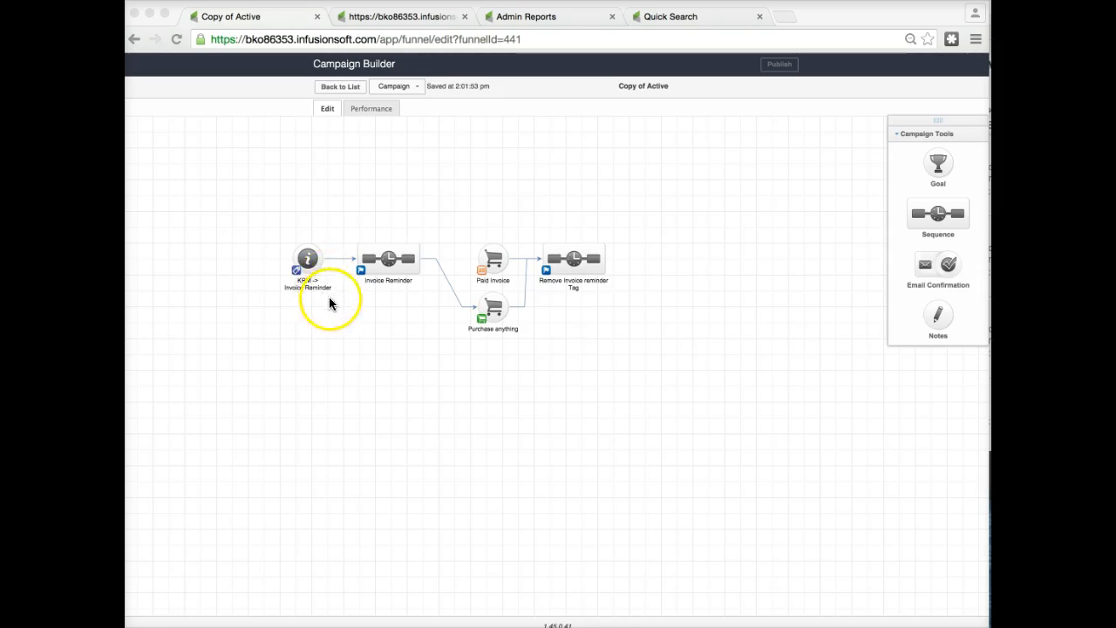
drag(265, 194, 550, 359)
drag(252, 206, 654, 392)
click(606, 393)
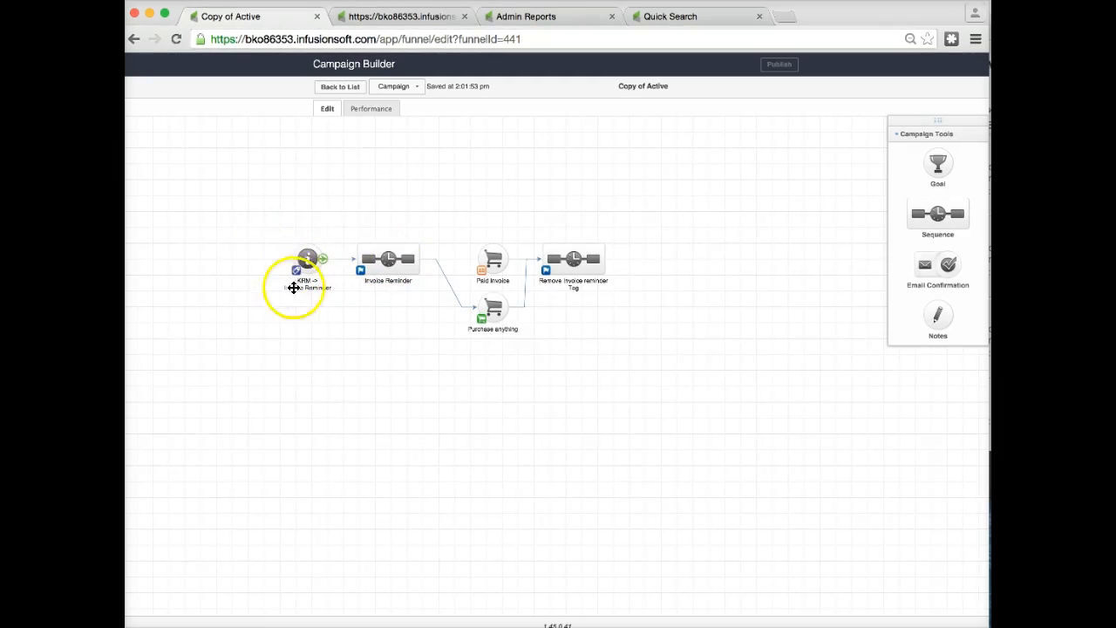
Open the Invoice Follow up task in the Invoice Reminder sequence and review its Title and Body merge-field text.
click(381, 261)
double_click(381, 262)
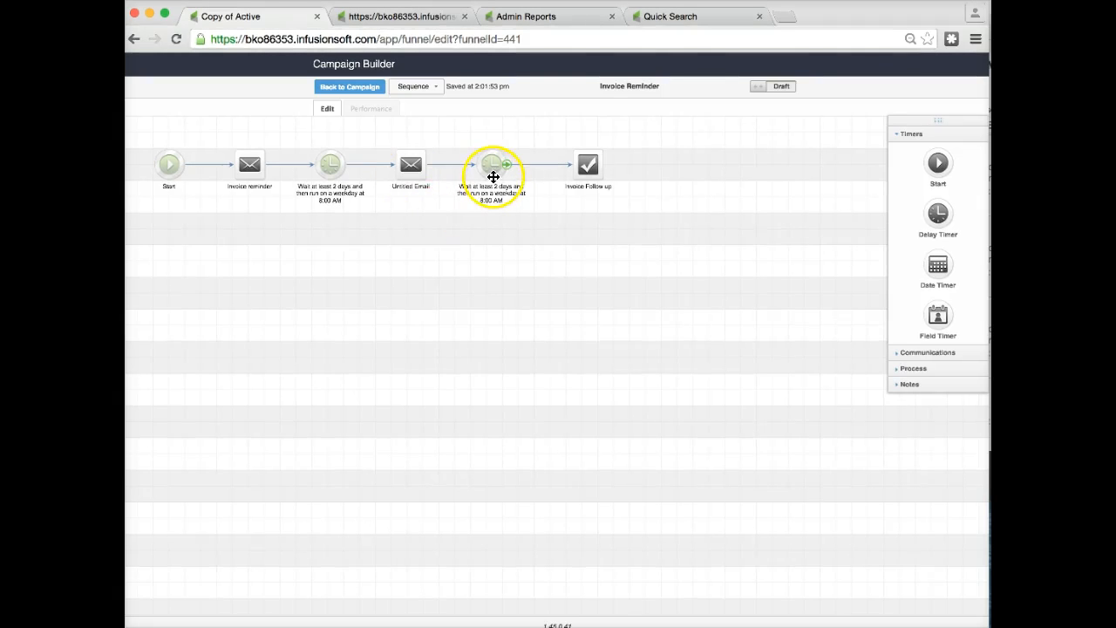
double_click(590, 168)
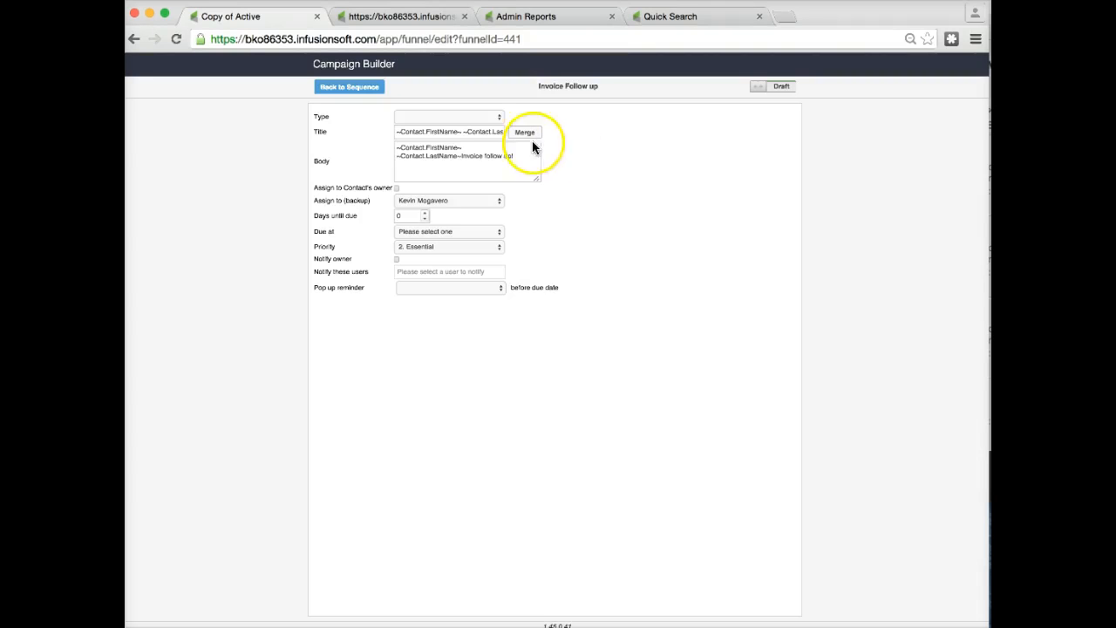
click(400, 131)
drag(399, 130, 509, 132)
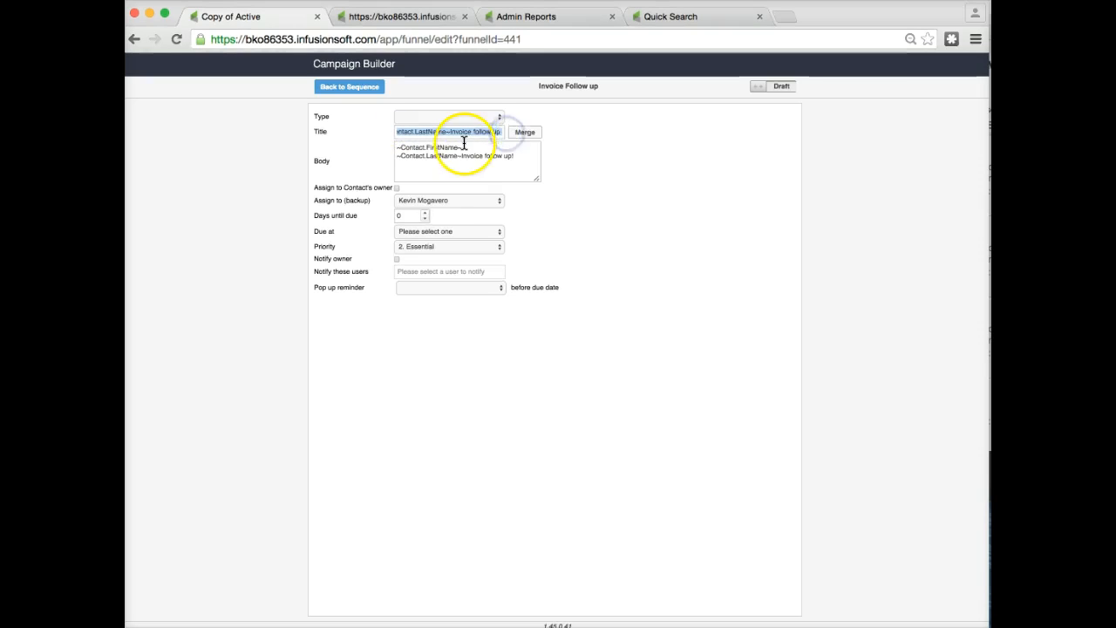
drag(415, 132, 390, 132)
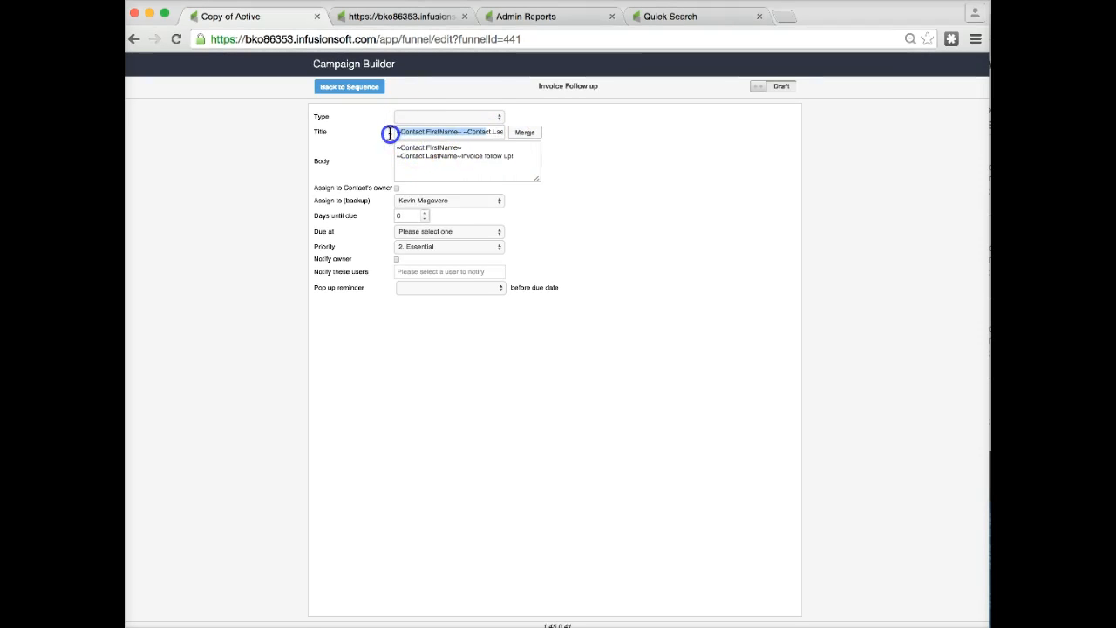
click(398, 135)
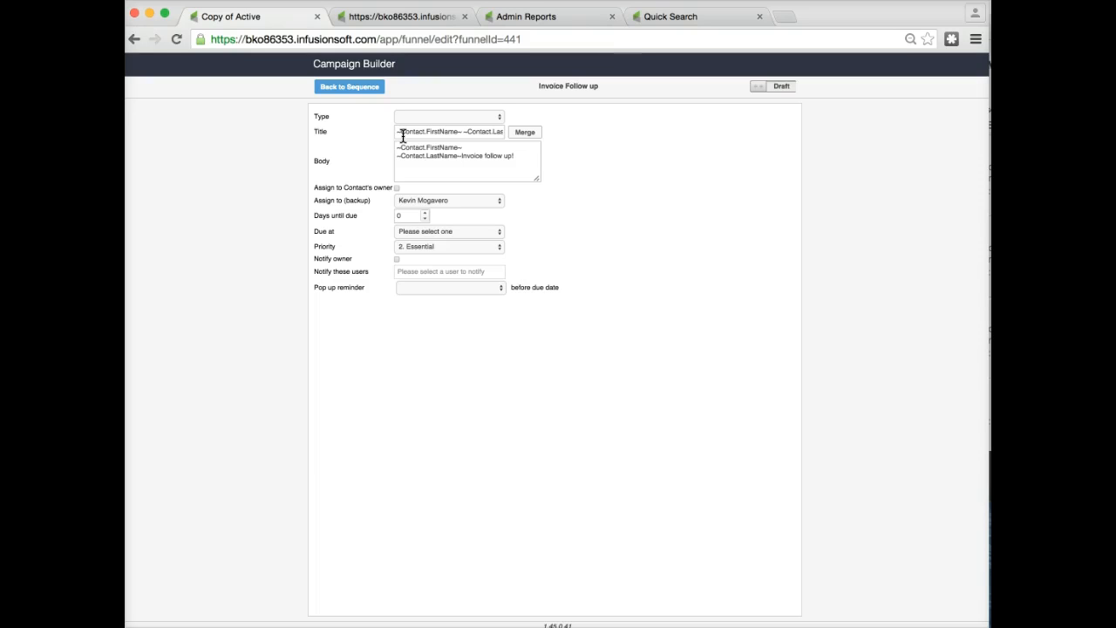
drag(463, 130, 503, 134)
click(450, 131)
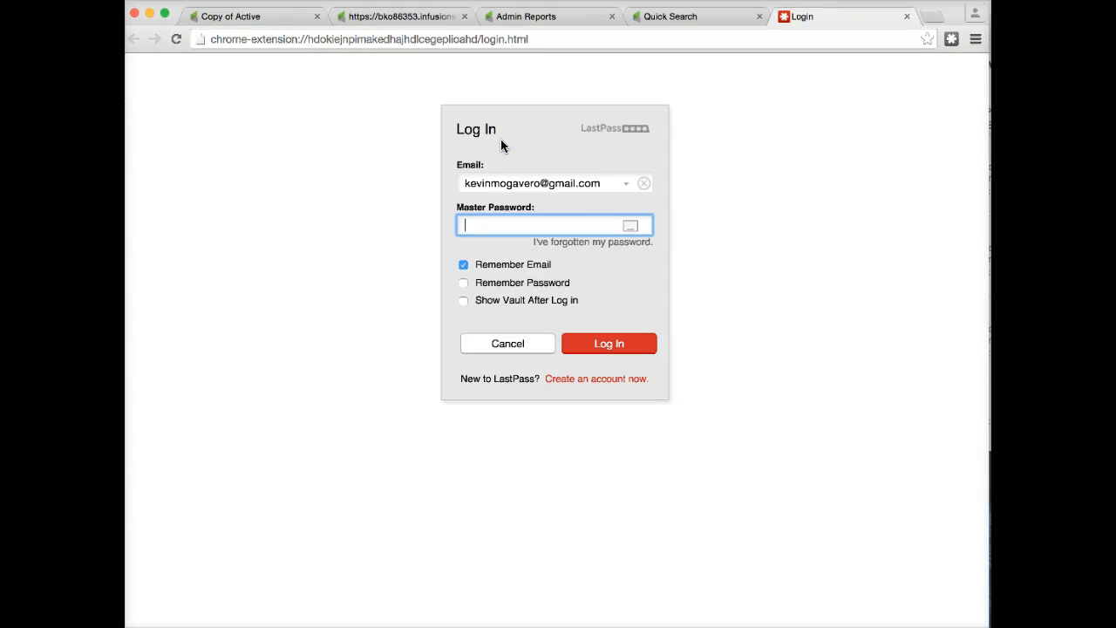
click(523, 349)
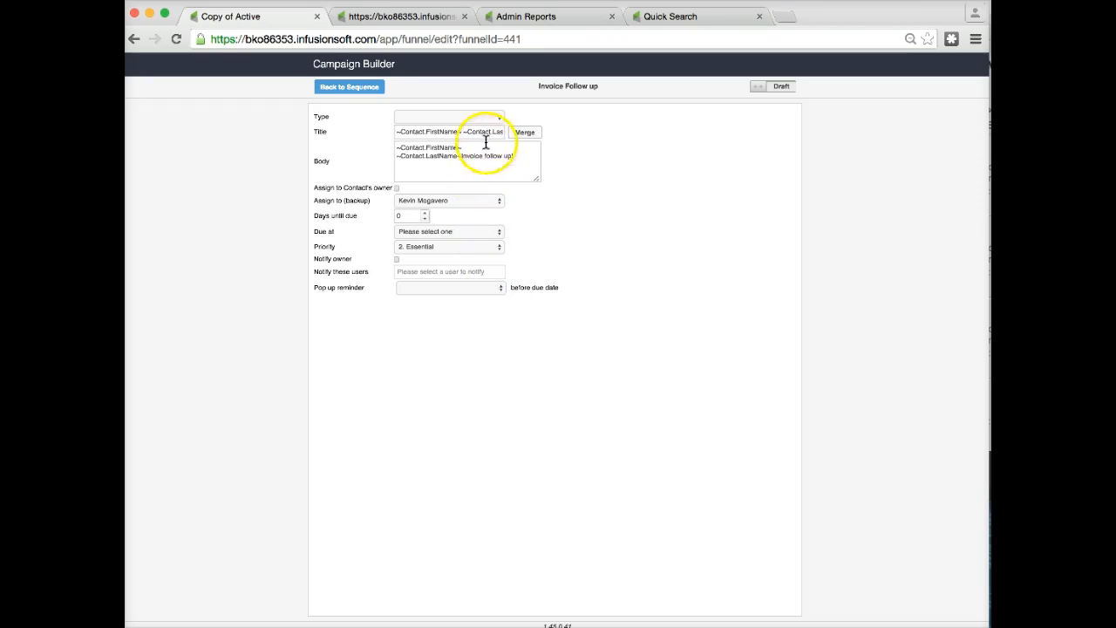
drag(468, 131, 520, 134)
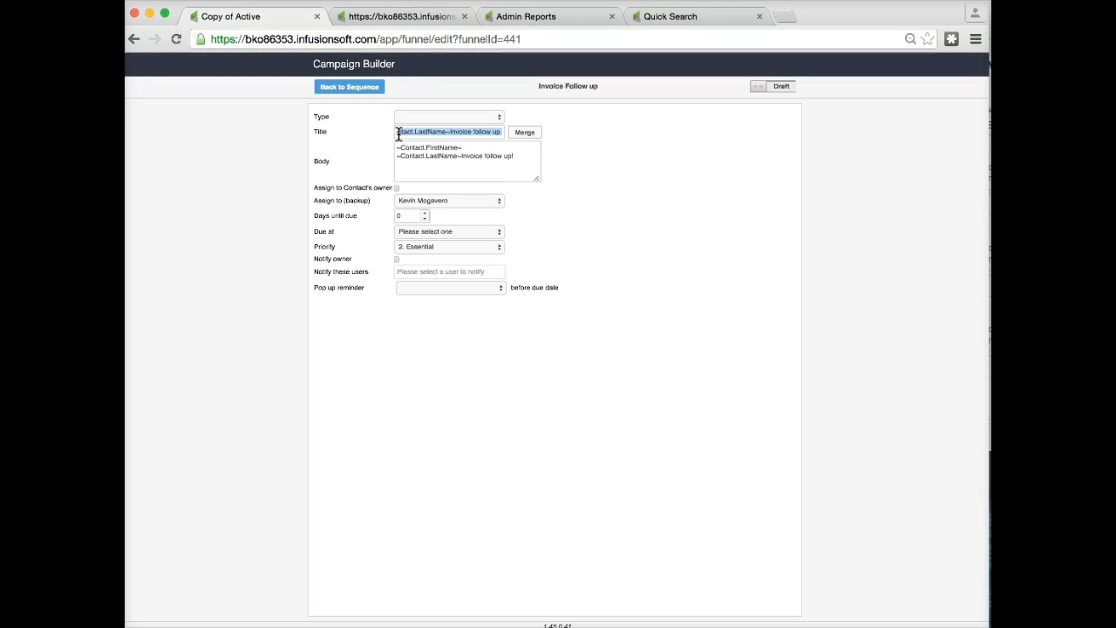
click(396, 162)
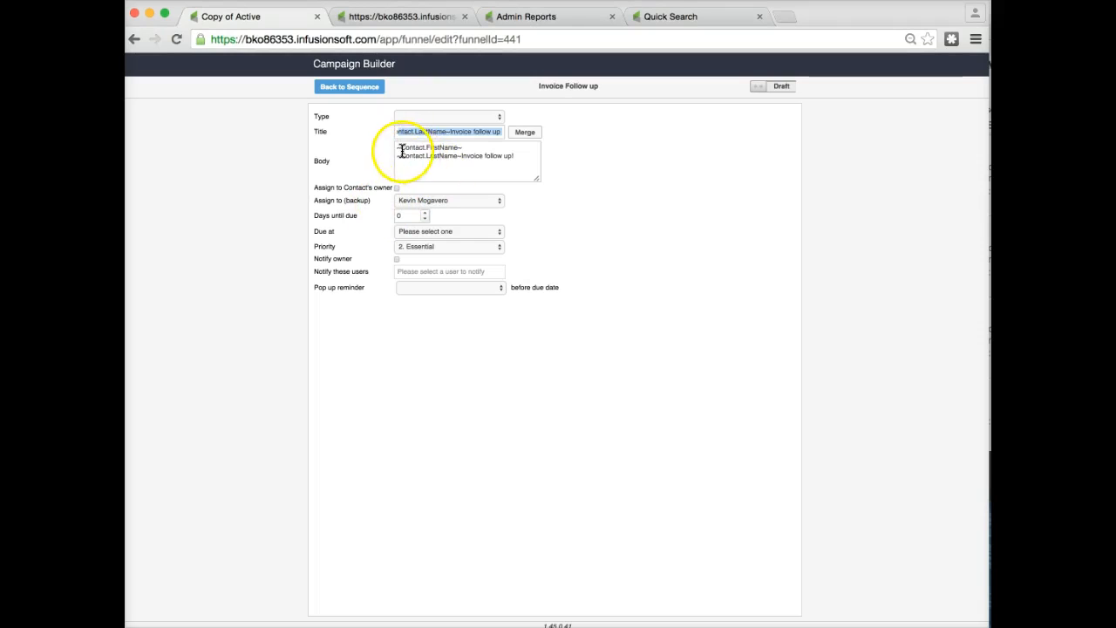
drag(397, 148, 494, 168)
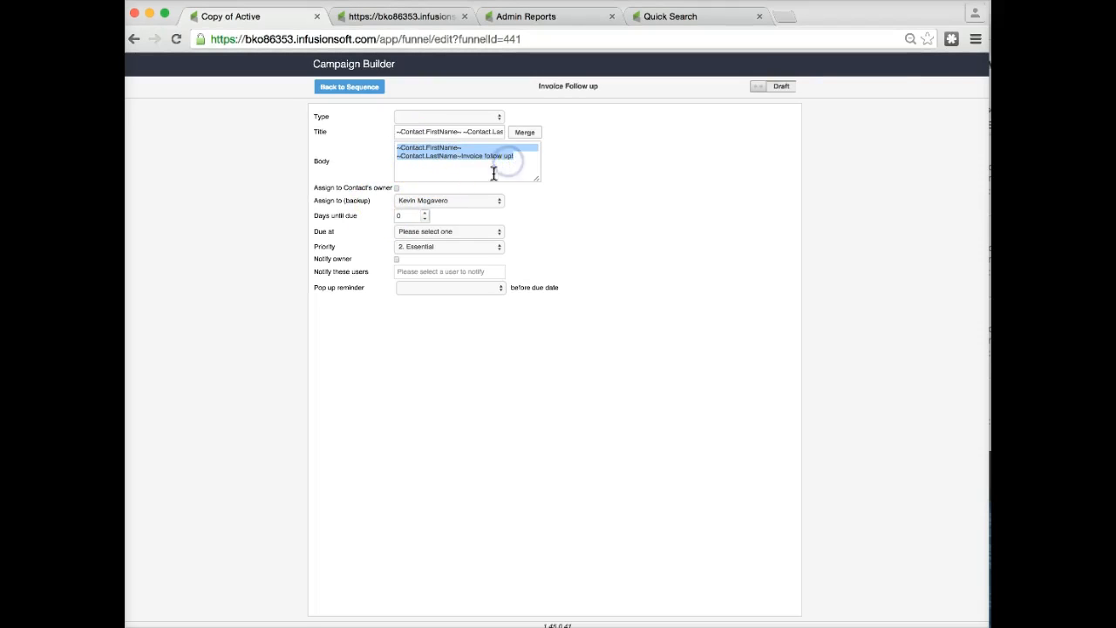
click(463, 172)
click(454, 176)
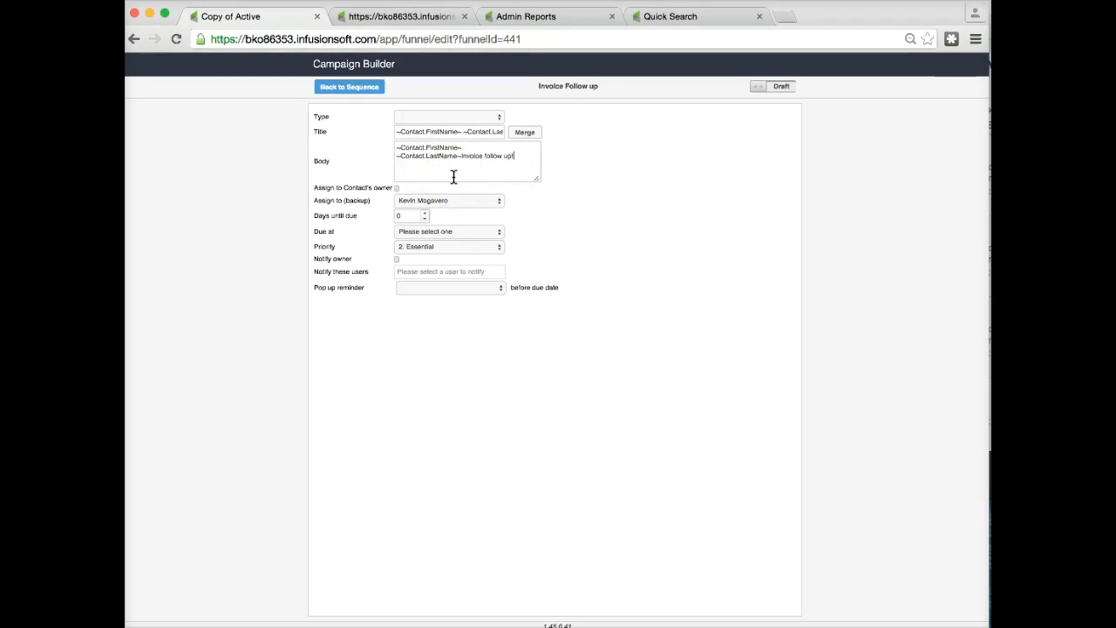
drag(406, 217, 382, 218)
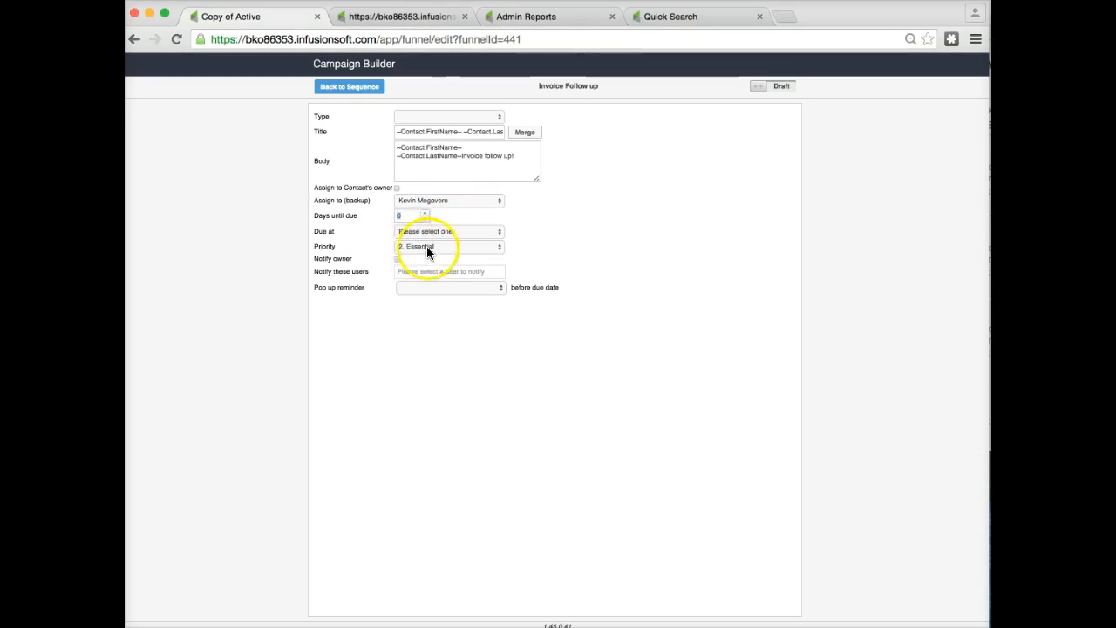
Set the Invoice Follow up task's type to Update and return to the campaign canvas.
click(407, 115)
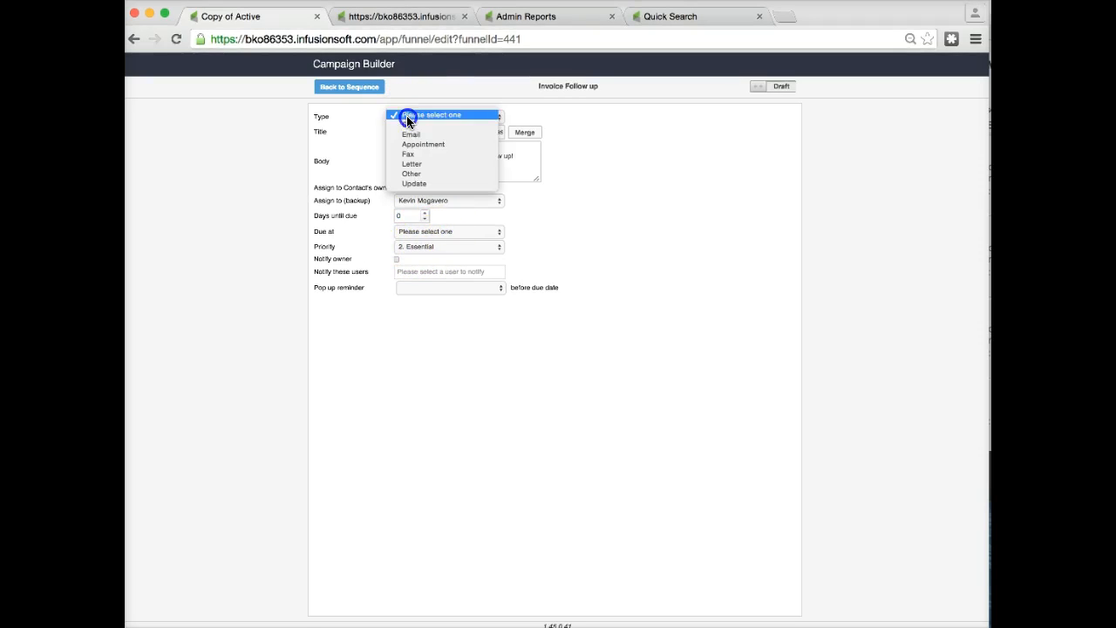
click(444, 183)
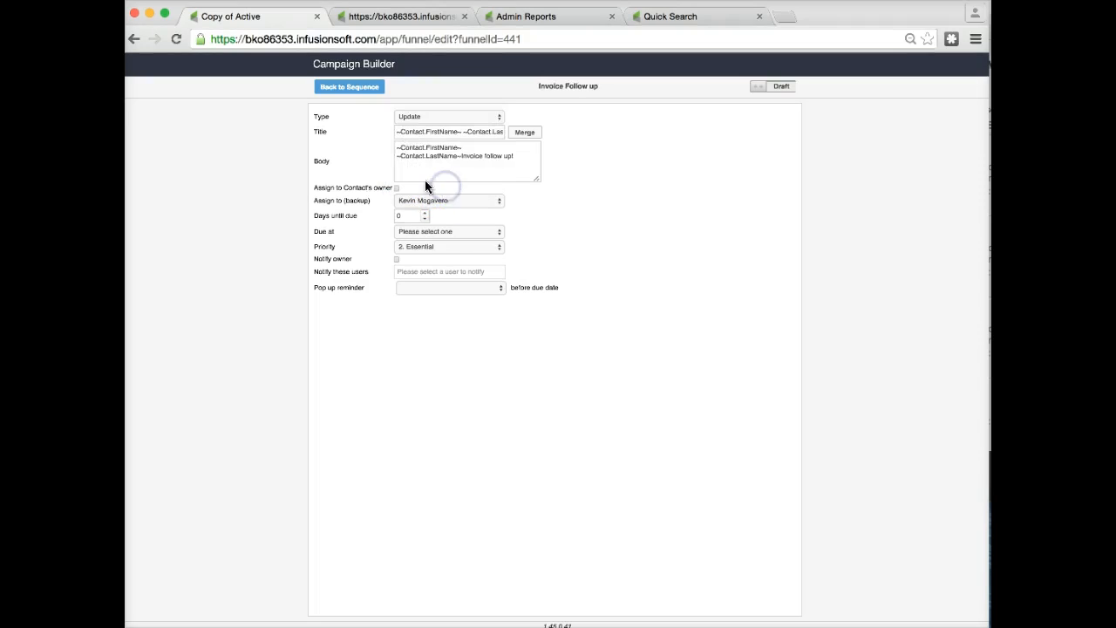
click(349, 89)
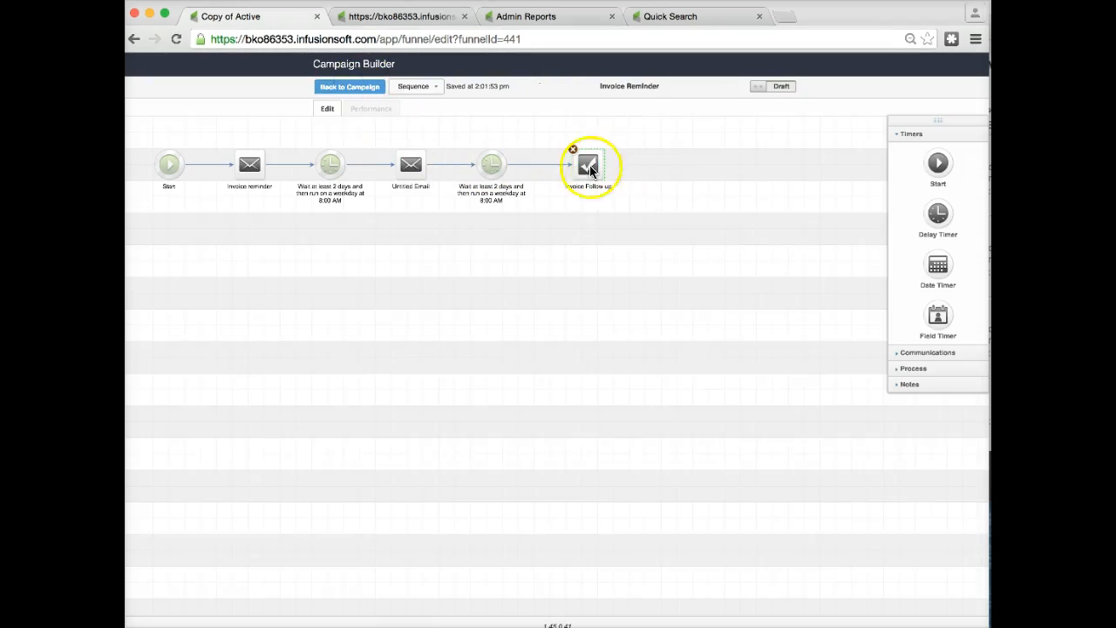
click(346, 88)
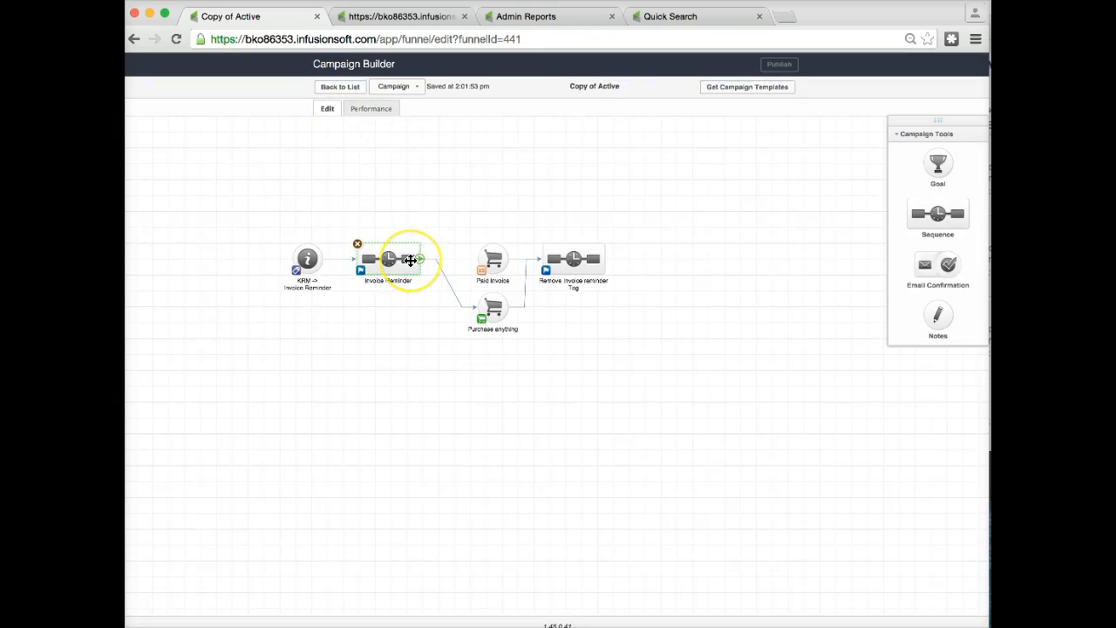
Inspect the steps of the Remove Invoice reminder Tag sequence and return to the campaign.
drag(419, 259, 495, 303)
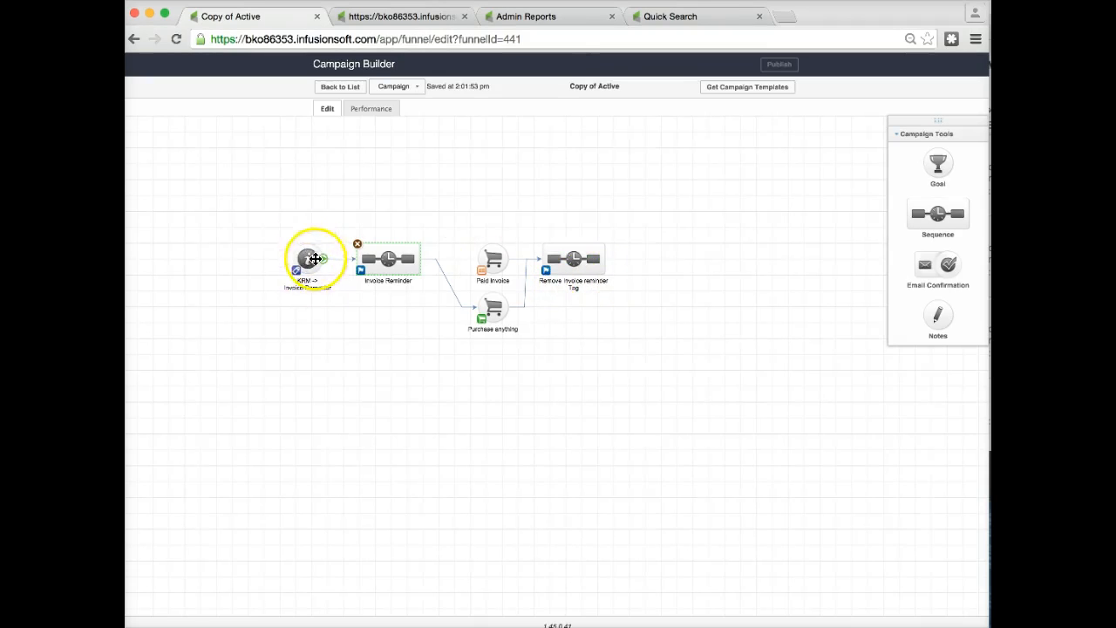
click(583, 258)
double_click(583, 257)
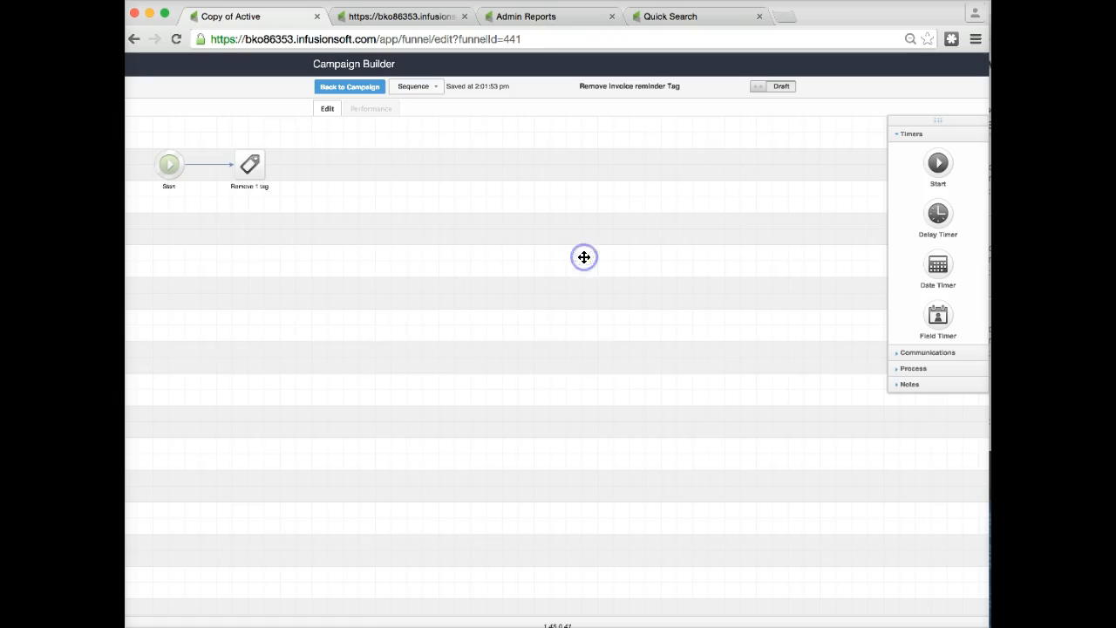
click(340, 89)
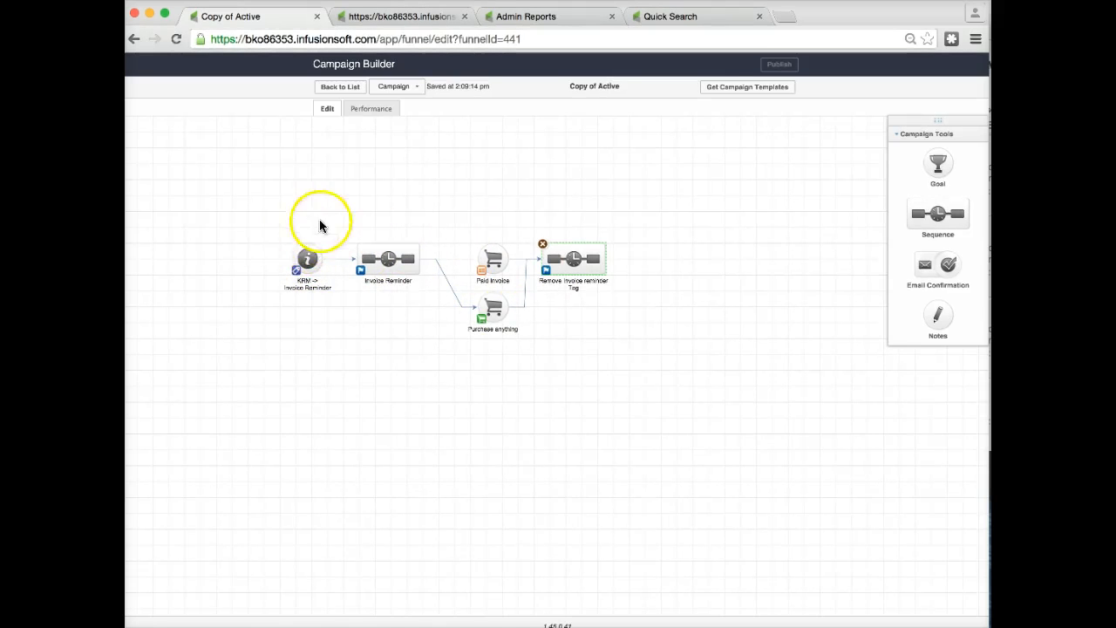
Inspect the steps of the Invoice Reminder sequence and return to the campaign.
mouse_move(311, 247)
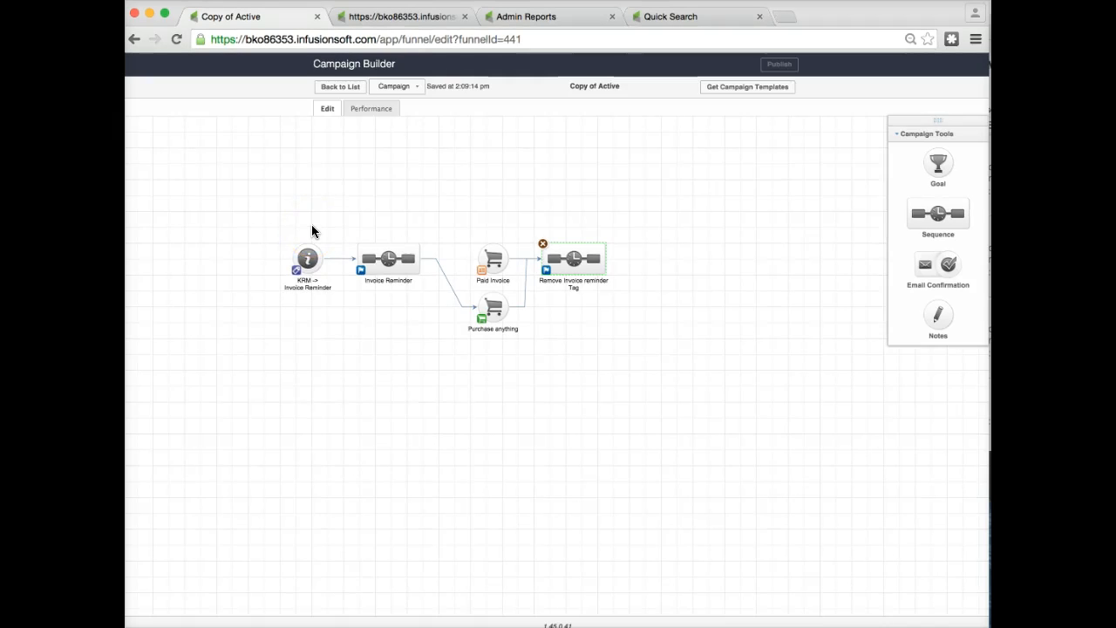
double_click(388, 259)
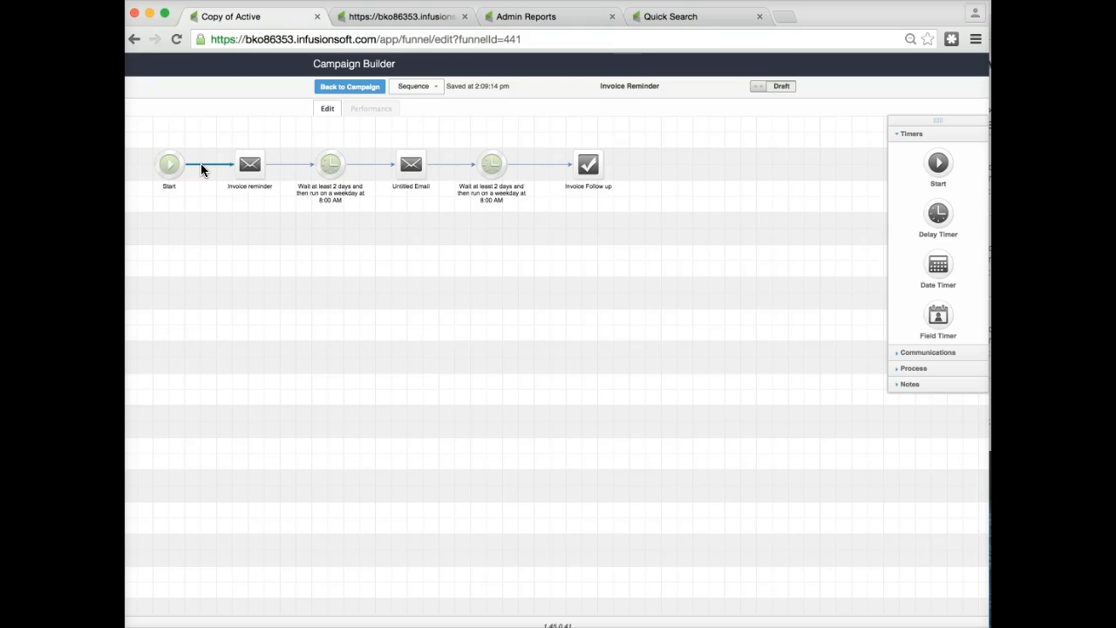
click(206, 155)
click(268, 134)
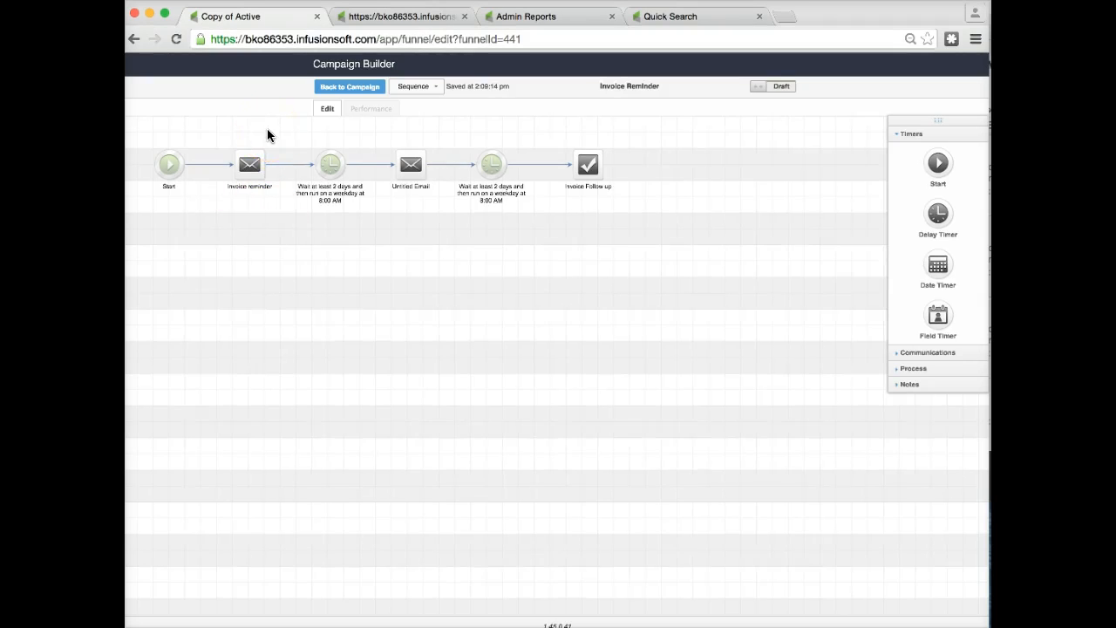
click(372, 88)
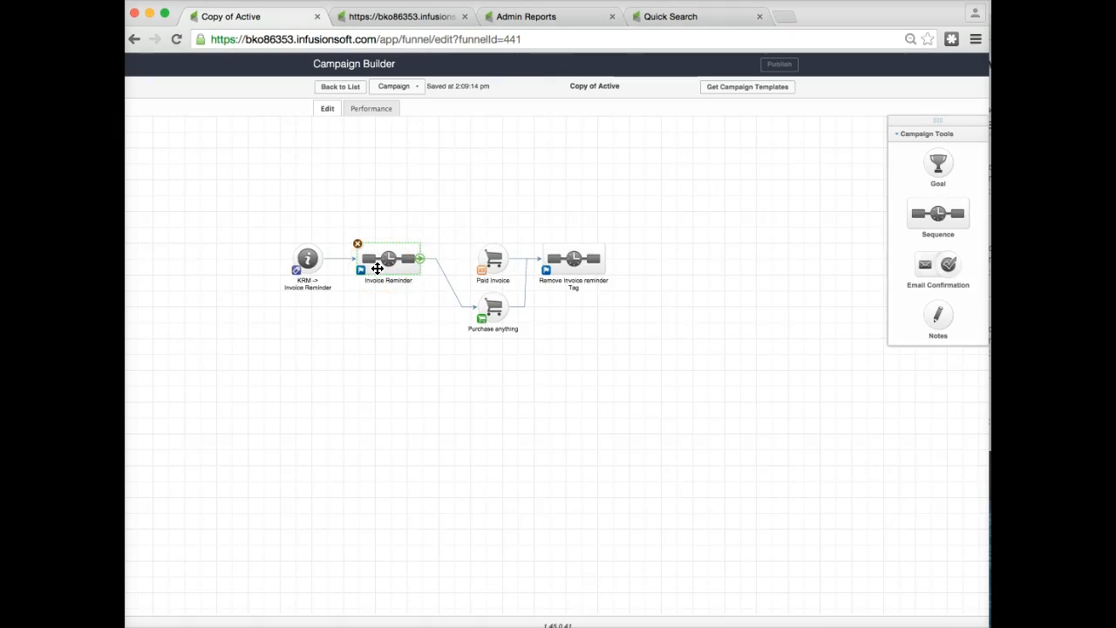
View the type options on the Task/Appt/Note Settings page in the other browser tab and come back.
click(575, 255)
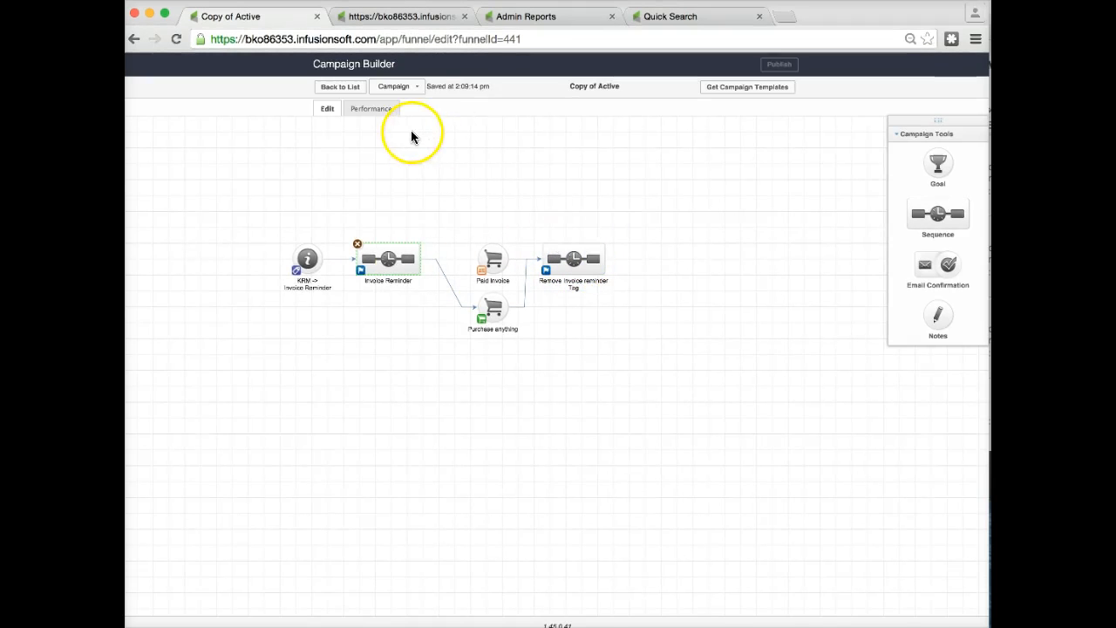
click(376, 16)
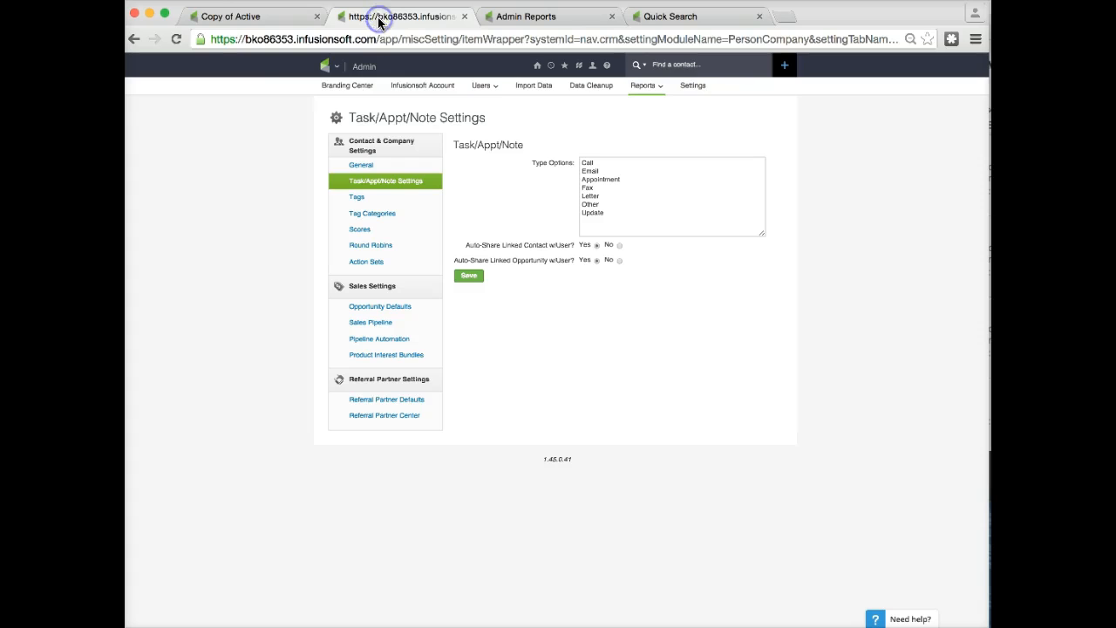
click(277, 19)
Reopen the Invoice Follow up task in the Invoice Reminder sequence and review its Type options.
double_click(578, 254)
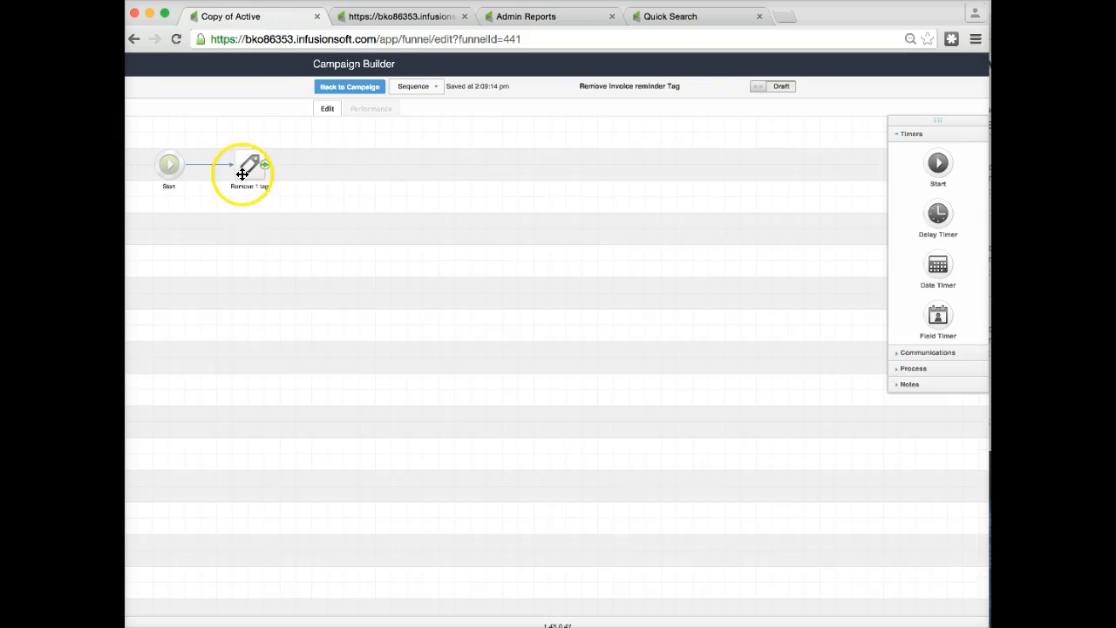
click(338, 86)
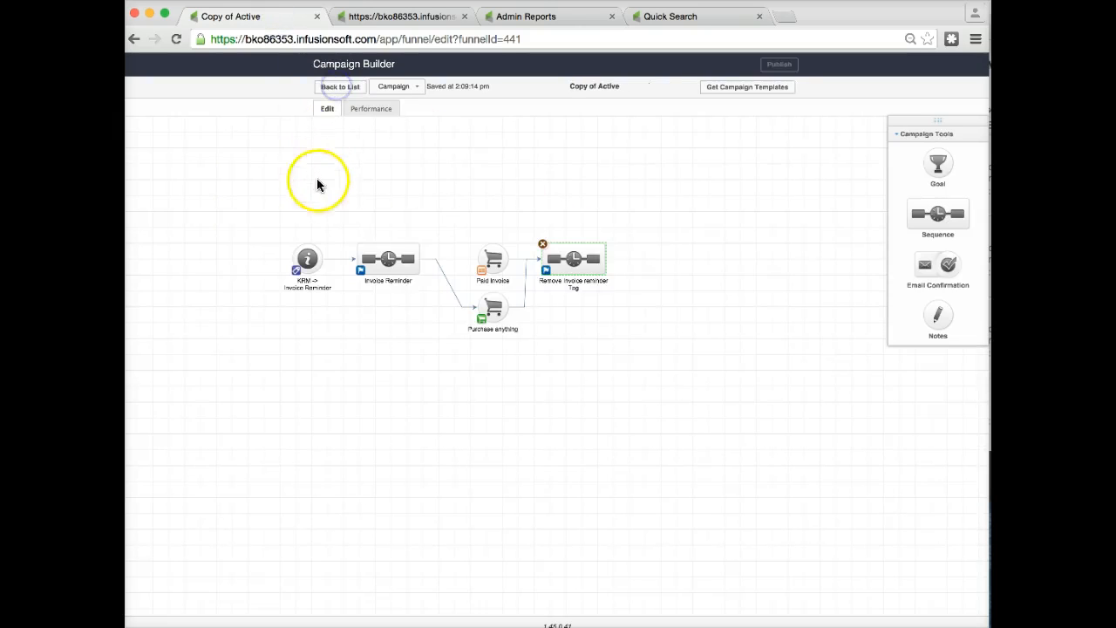
double_click(388, 258)
double_click(590, 162)
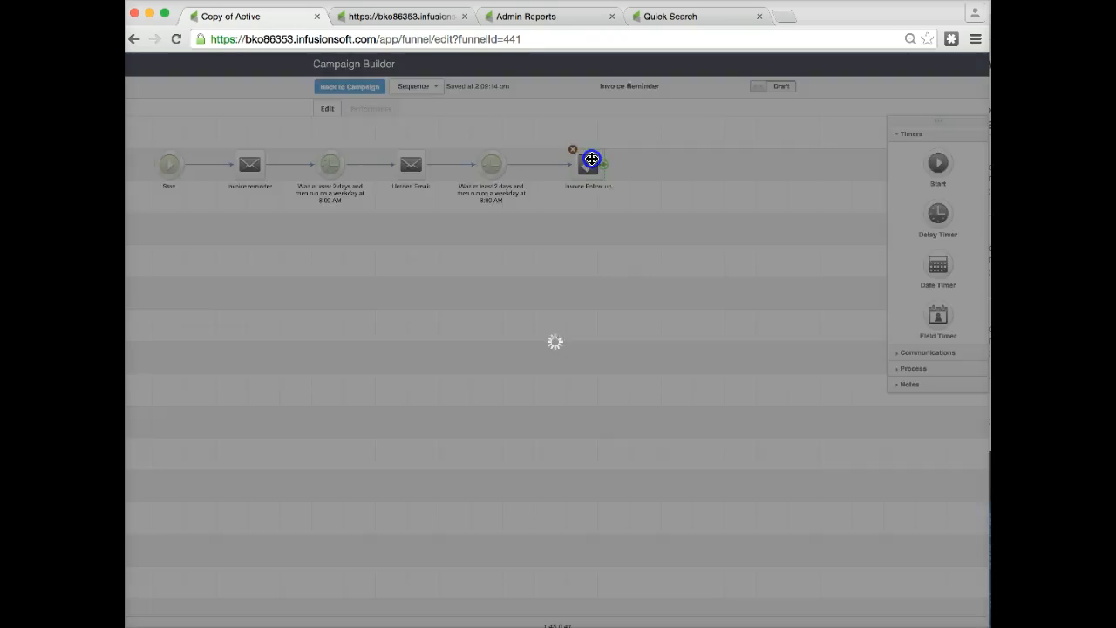
click(424, 119)
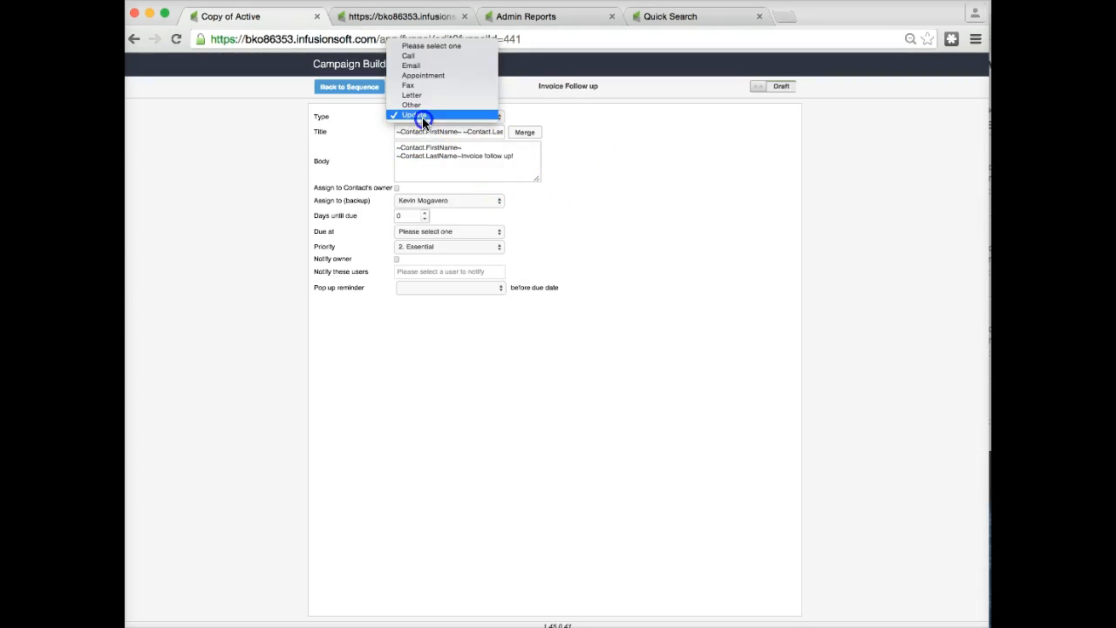
click(422, 115)
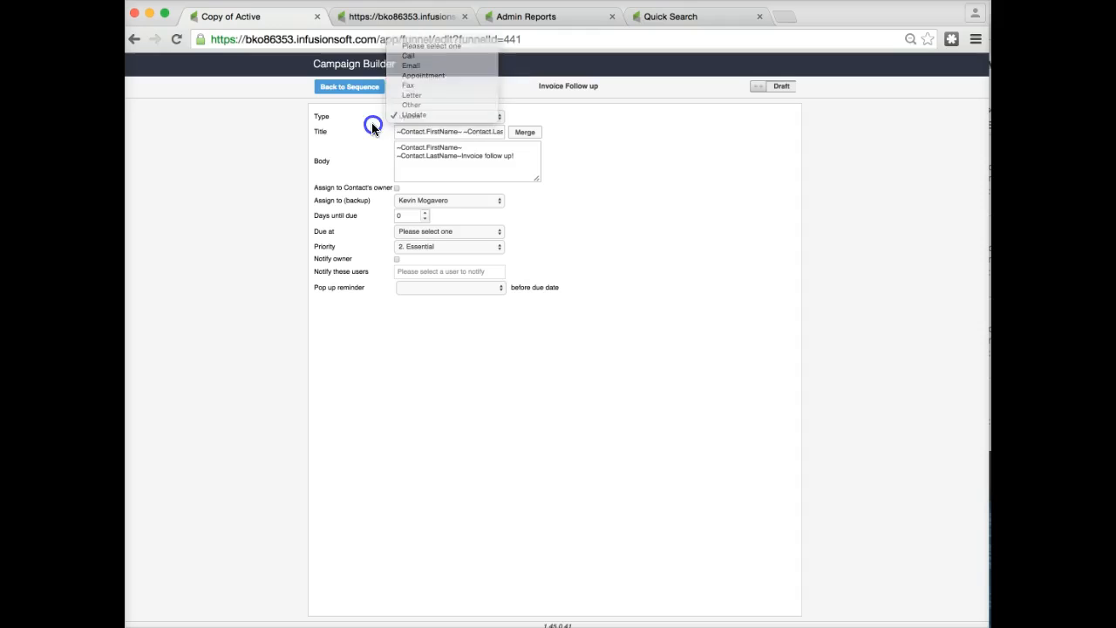
Open the Task/Appt/Note Settings page through the CRM settings navigation.
click(375, 16)
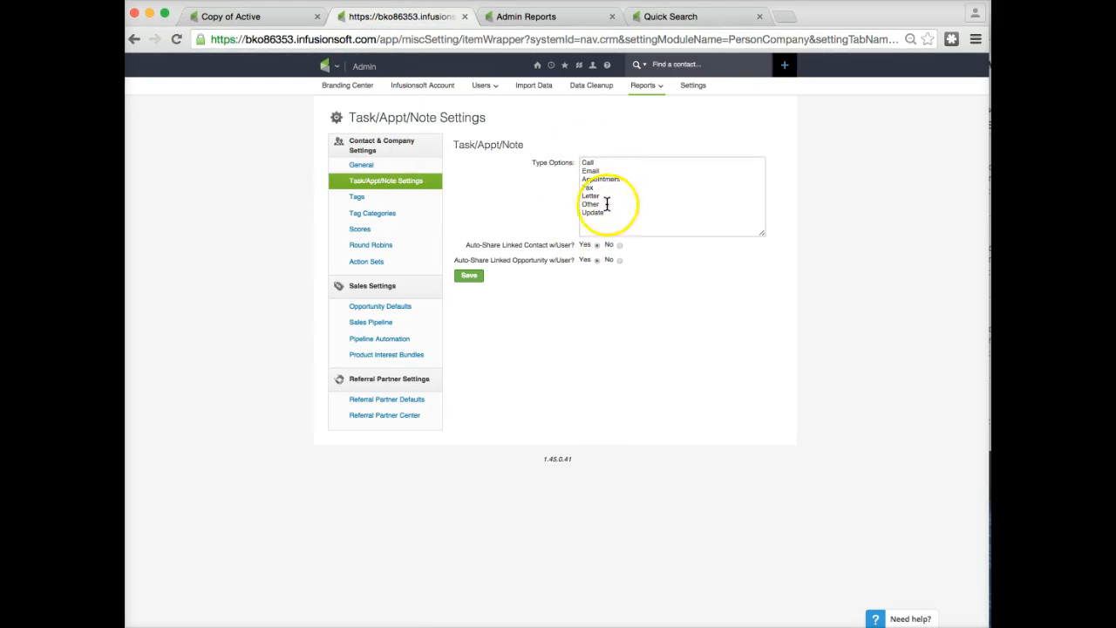
click(323, 66)
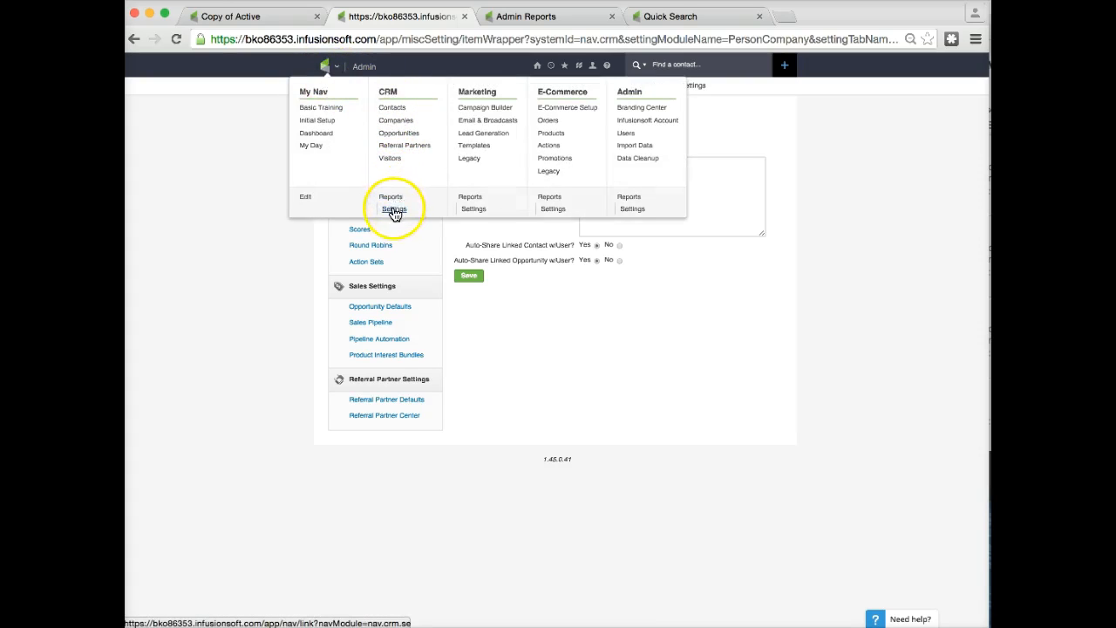
click(254, 206)
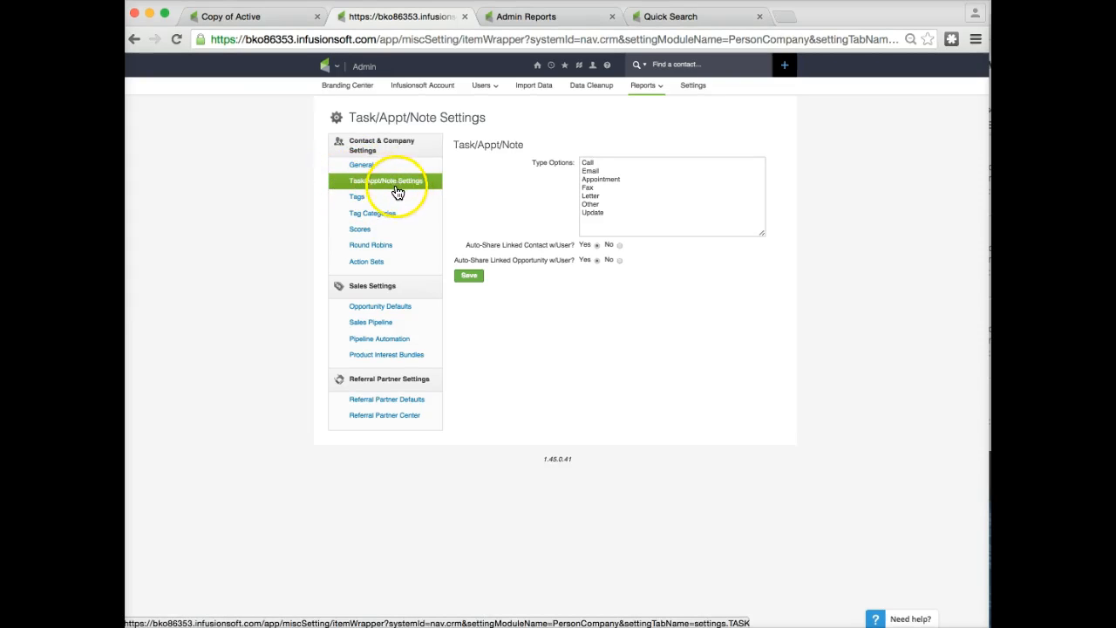
Start a new line after Update in the Type Options list.
click(611, 218)
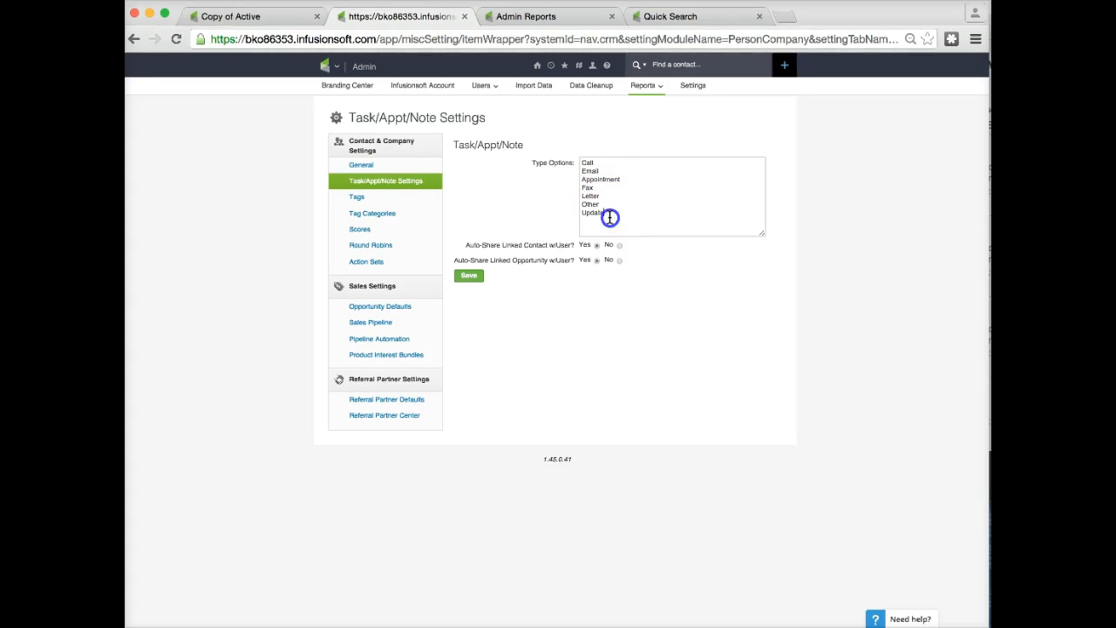
key(Return)
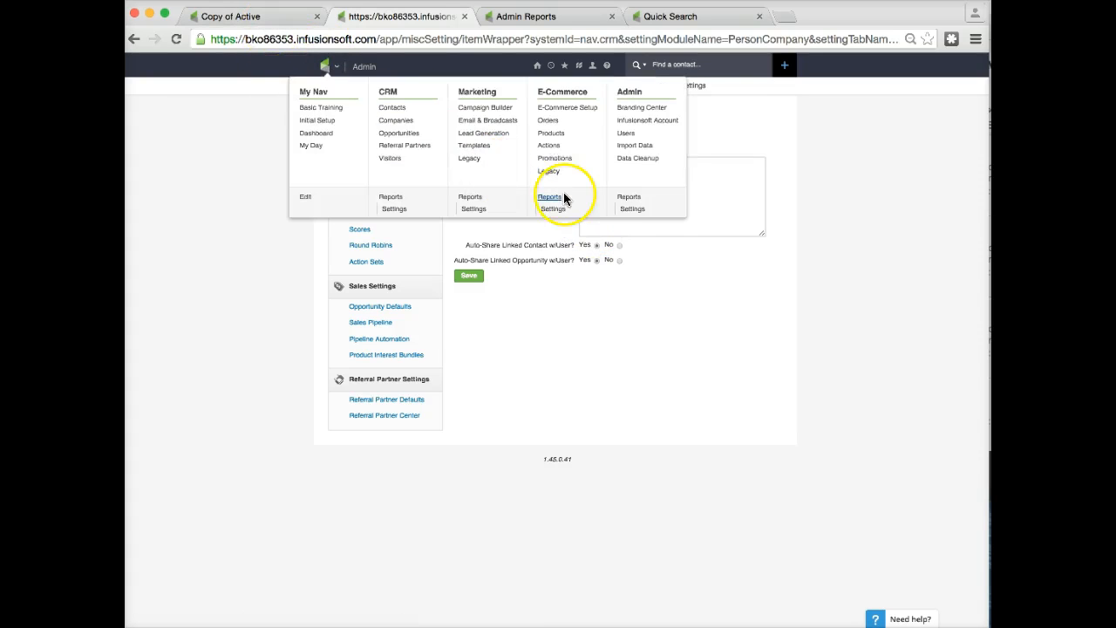
Open the Task Note Report from Admin Reports and set Date Range to All and Completion Status to Incomplete.
click(544, 21)
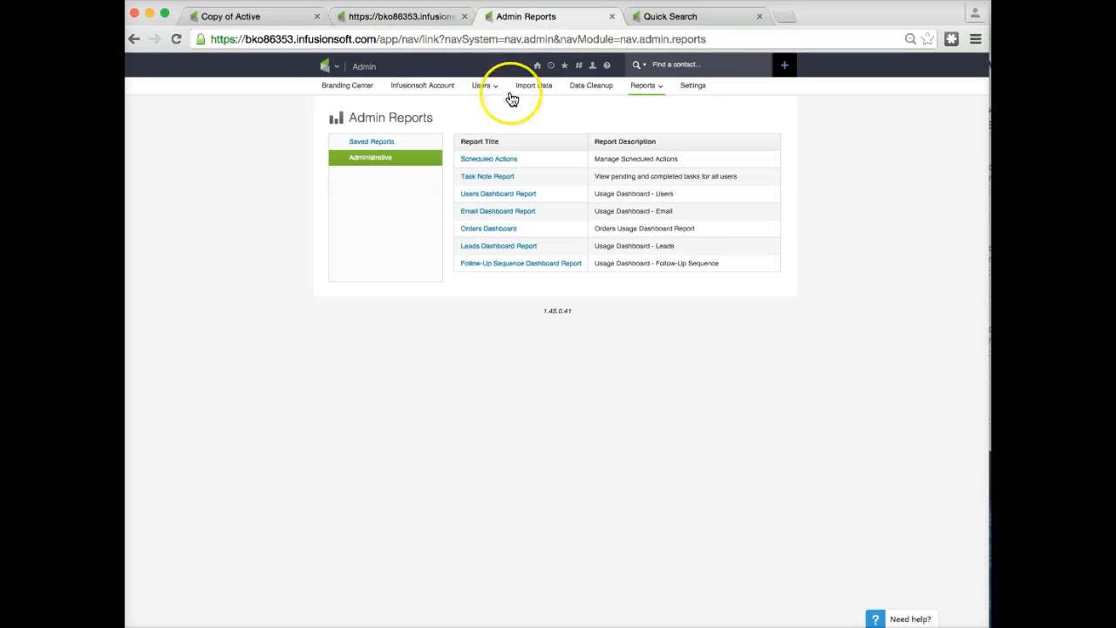
mouse_move(328, 75)
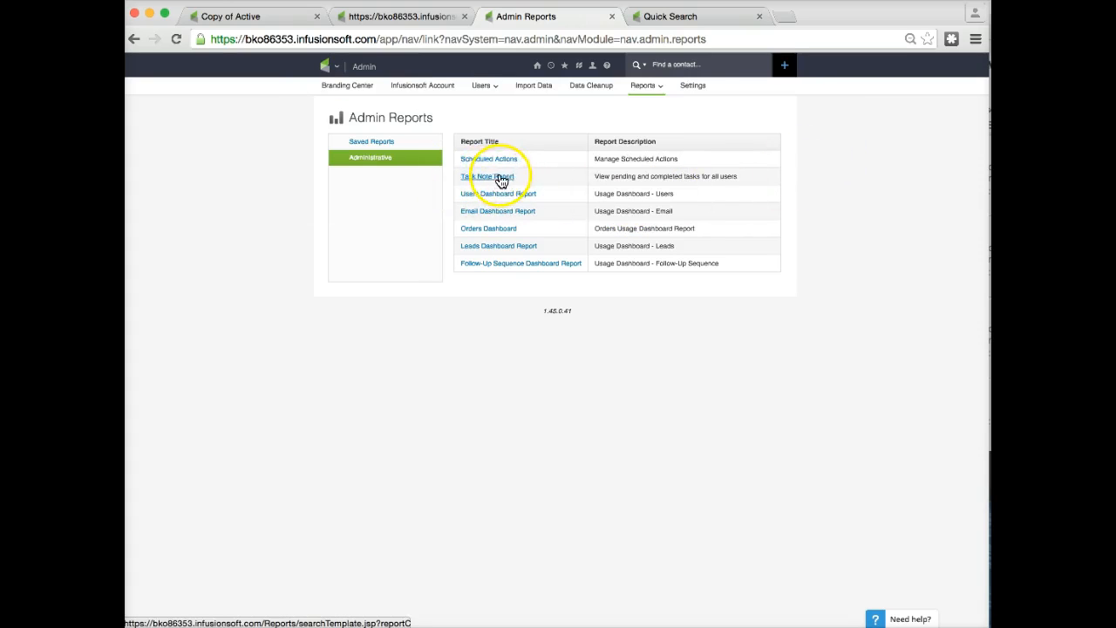
click(490, 181)
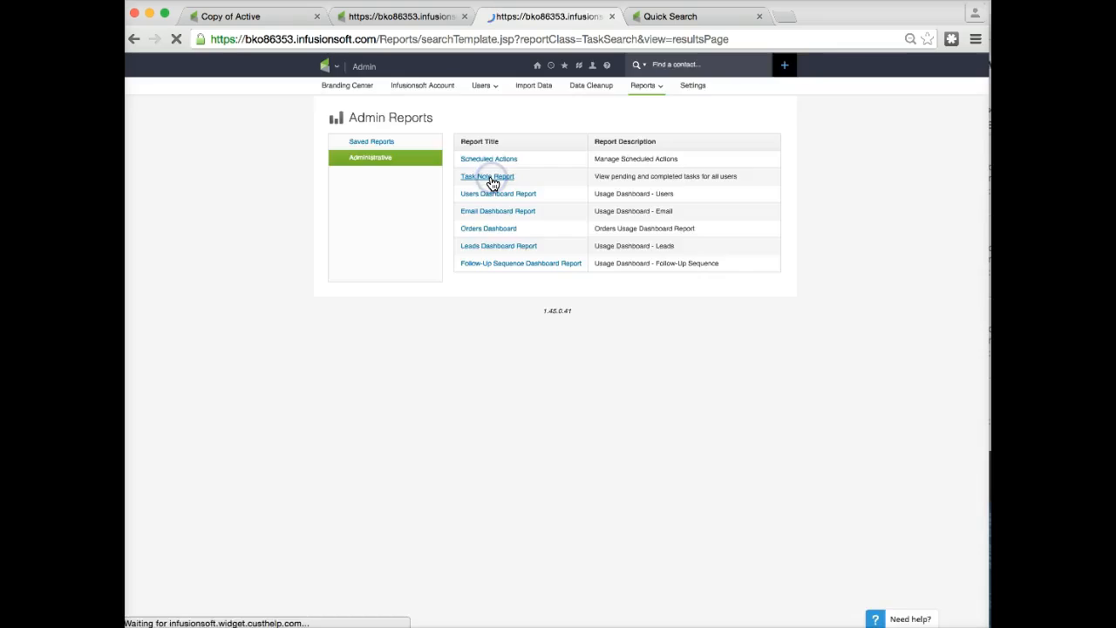
click(204, 142)
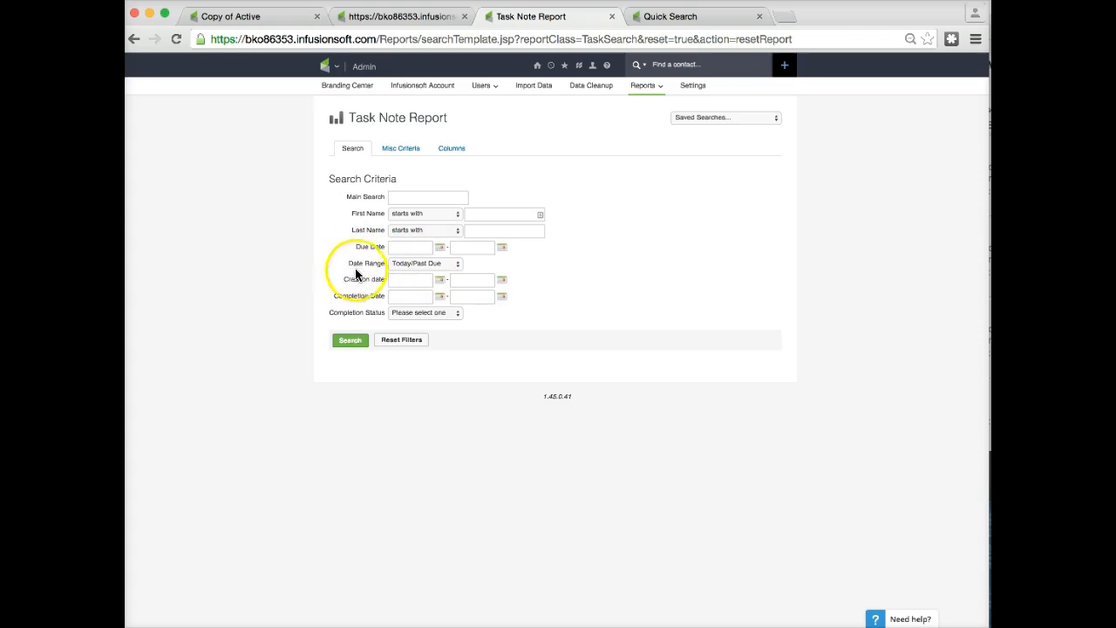
click(435, 268)
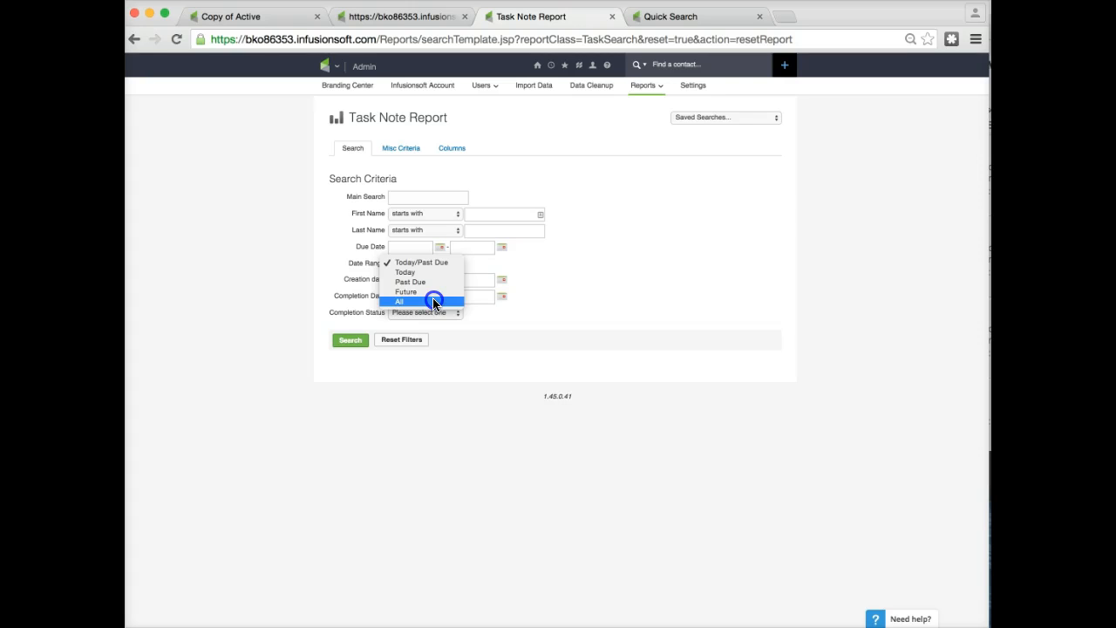
click(434, 301)
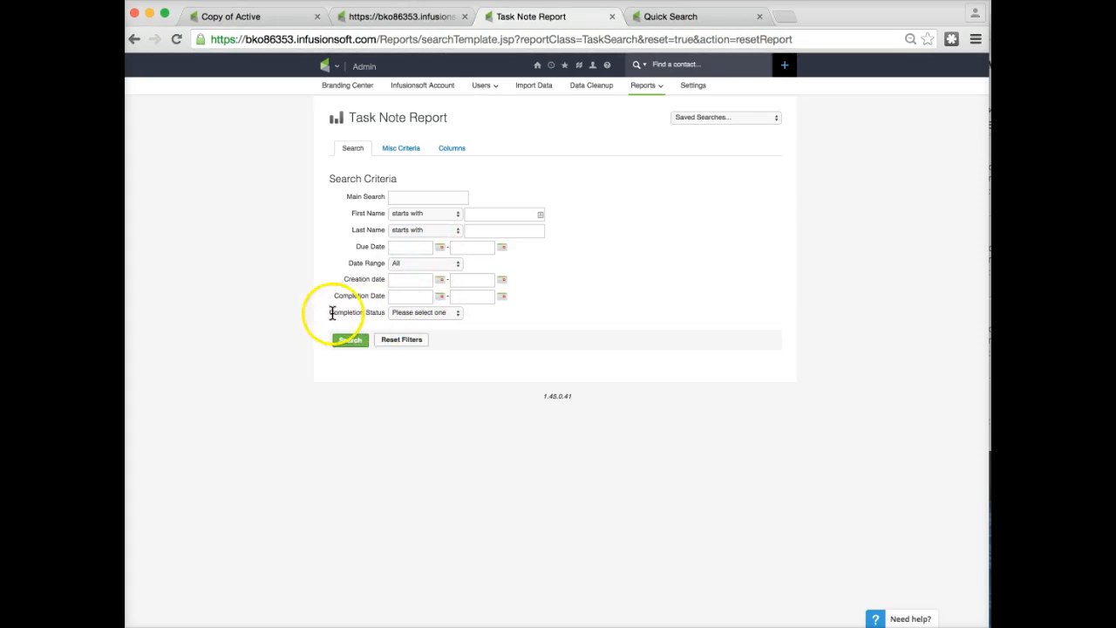
click(423, 316)
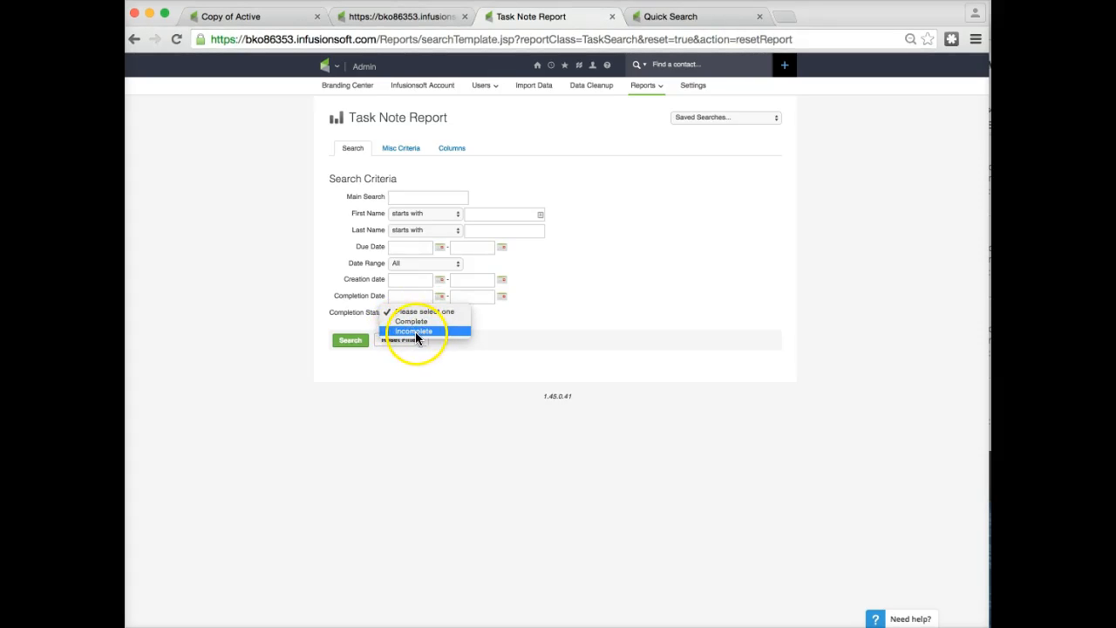
click(416, 331)
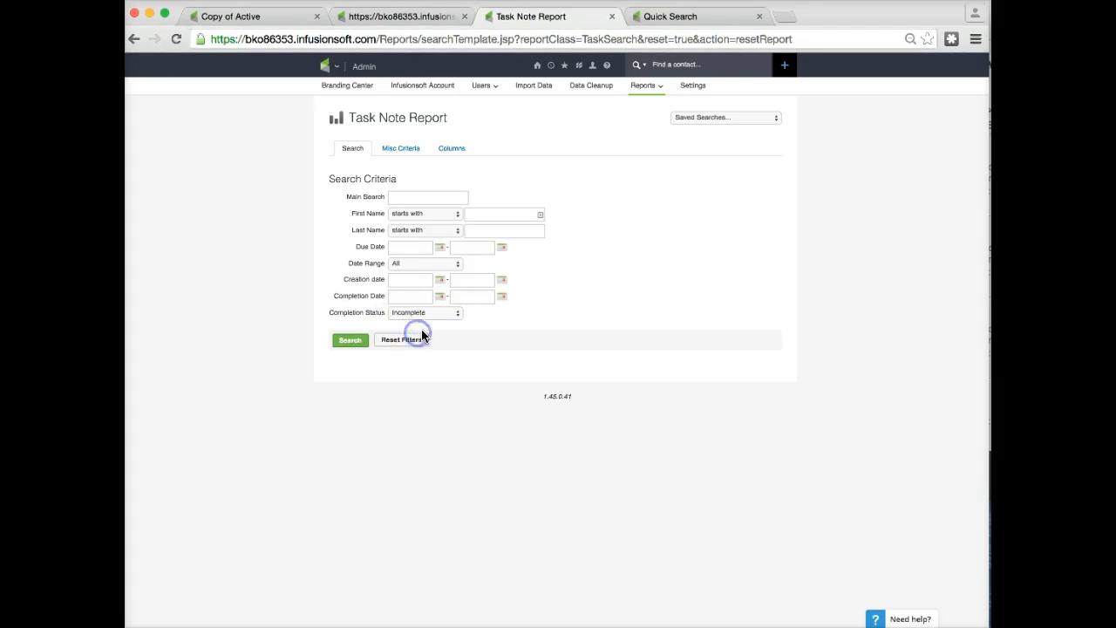
click(398, 261)
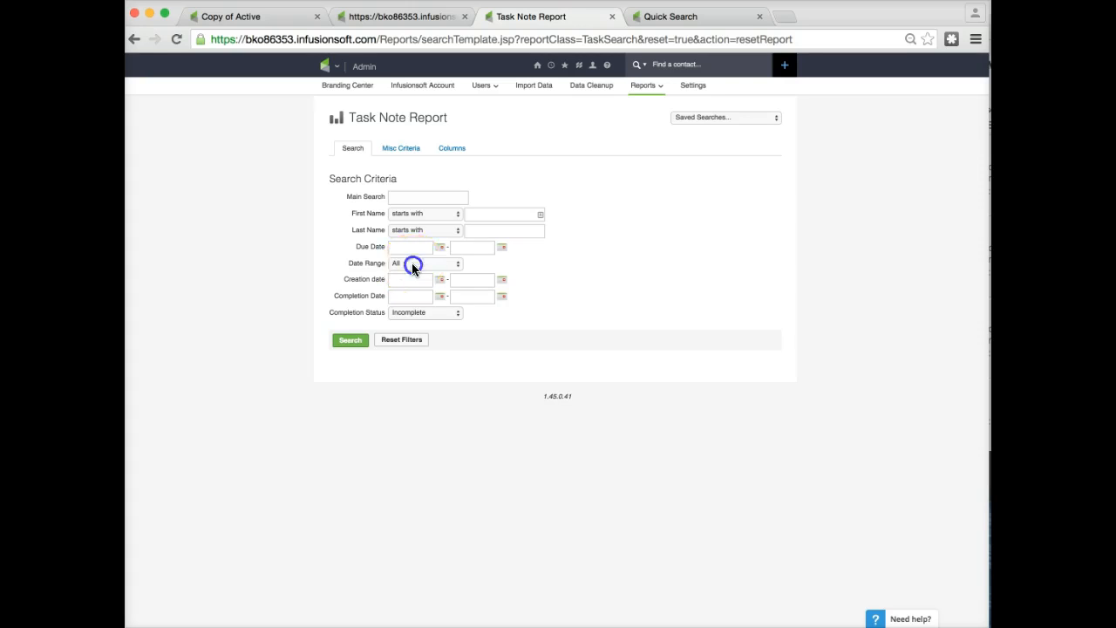
click(413, 264)
click(523, 250)
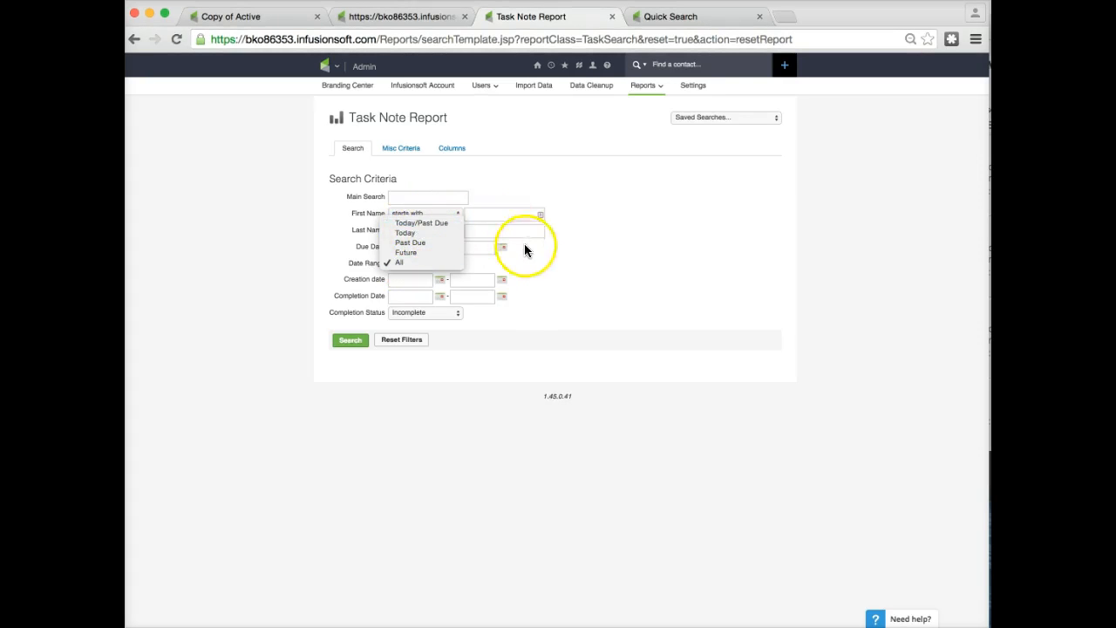
click(352, 345)
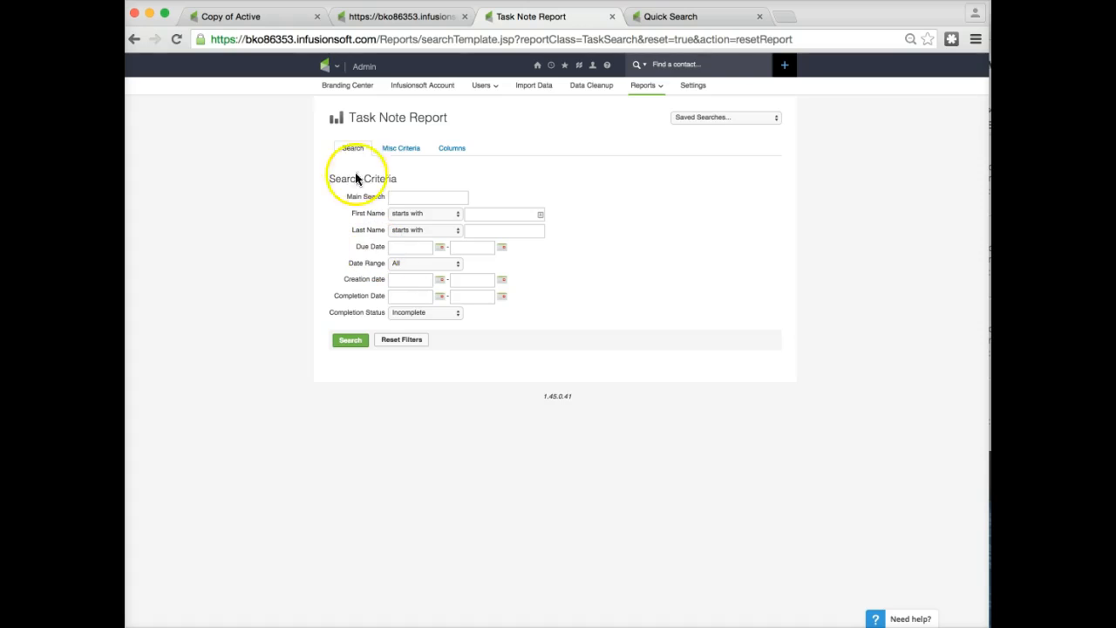
Filter the report's misc criteria by the assigned user and task type Update, then run the search.
click(399, 152)
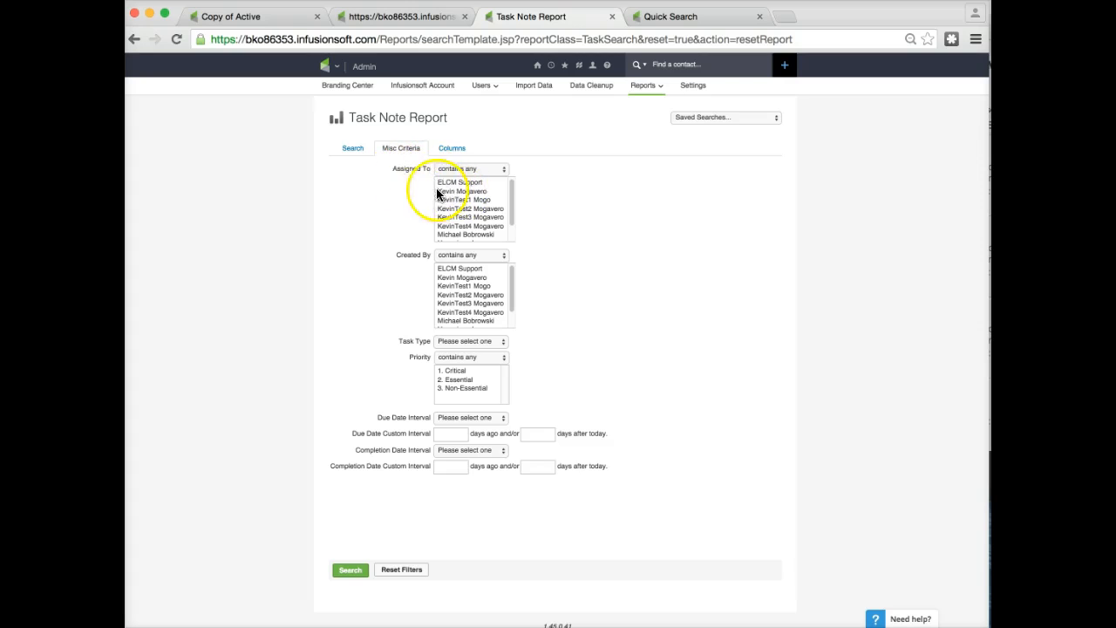
click(454, 191)
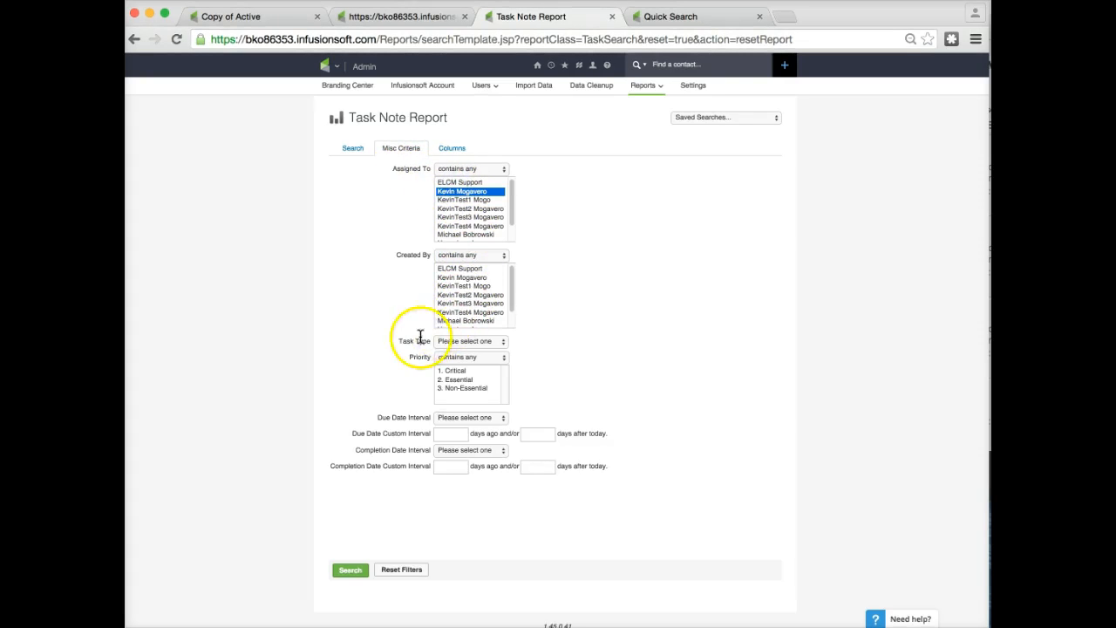
click(464, 342)
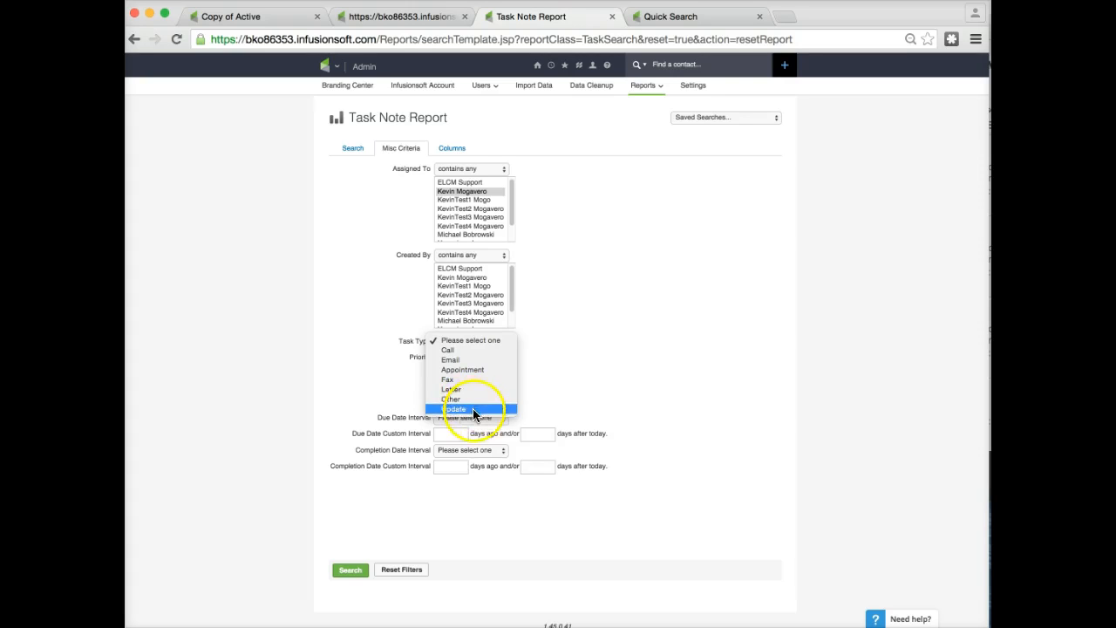
click(641, 387)
click(350, 569)
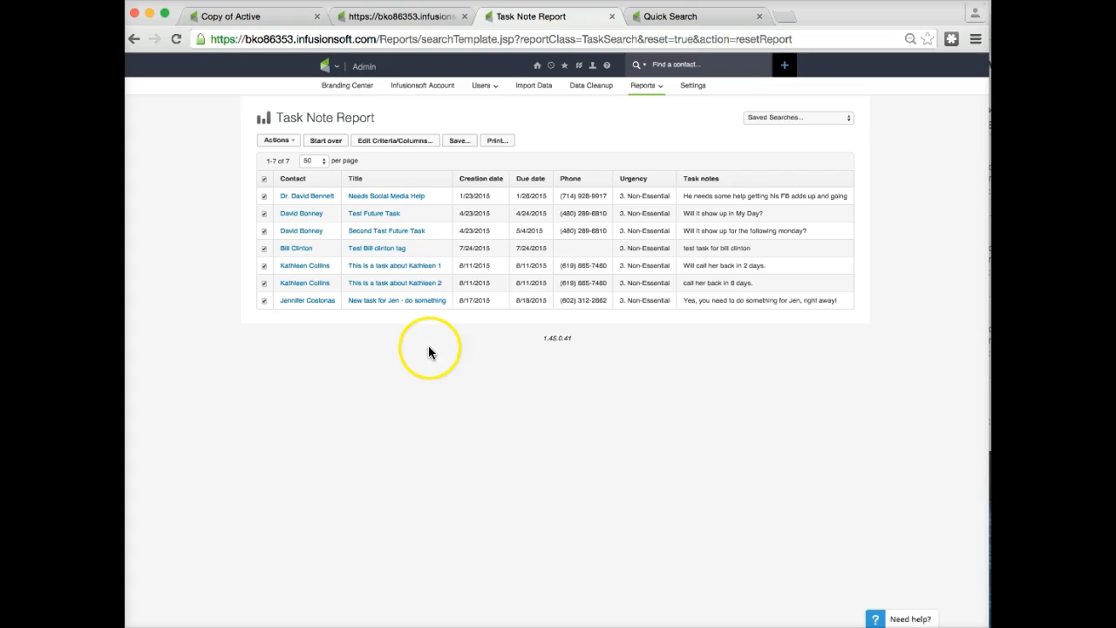
Open the save-search window, tick adding the search to the User Home, and close the window.
click(453, 142)
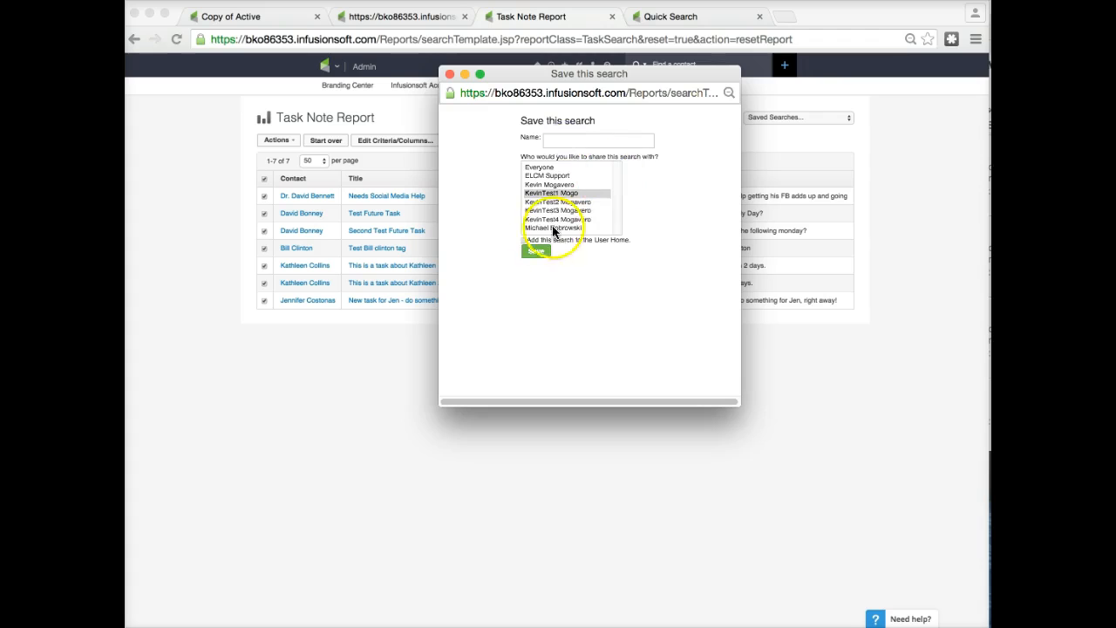
click(524, 240)
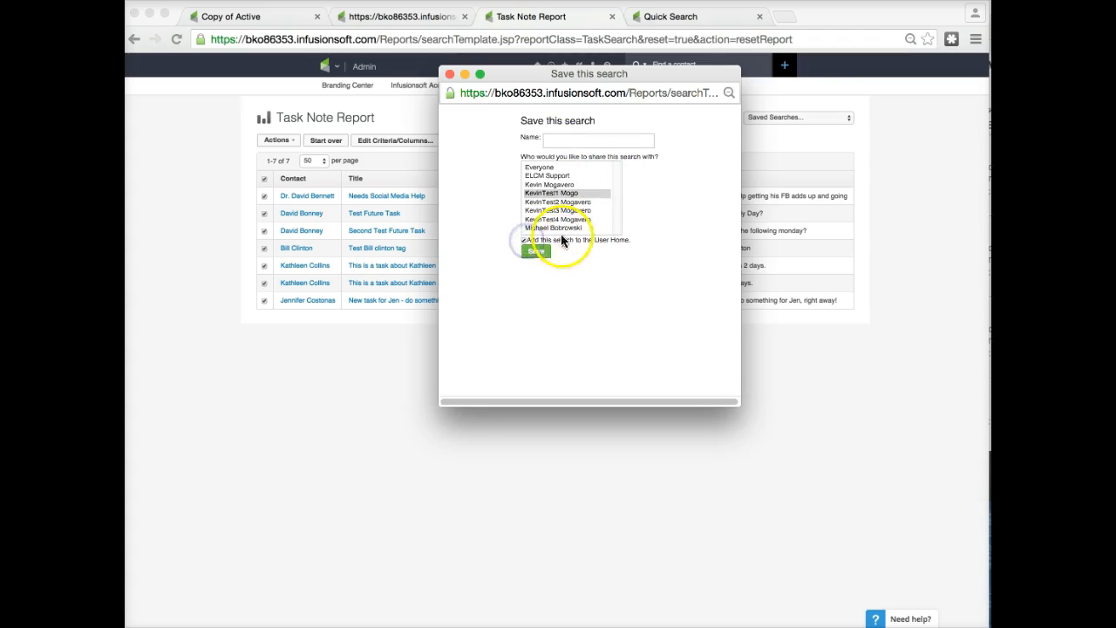
click(538, 252)
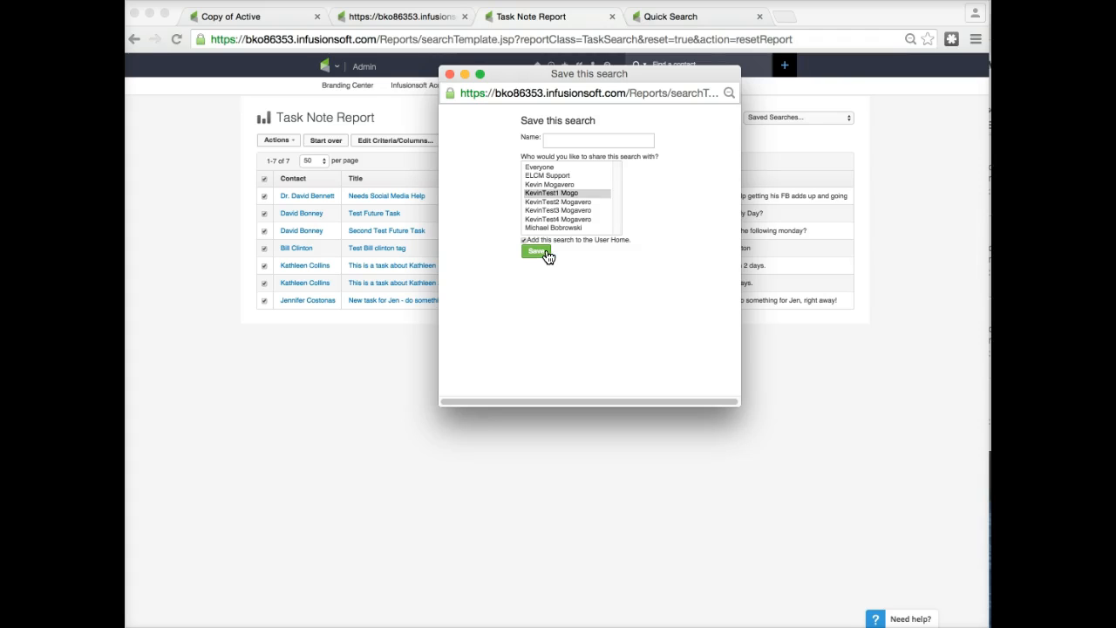
click(449, 74)
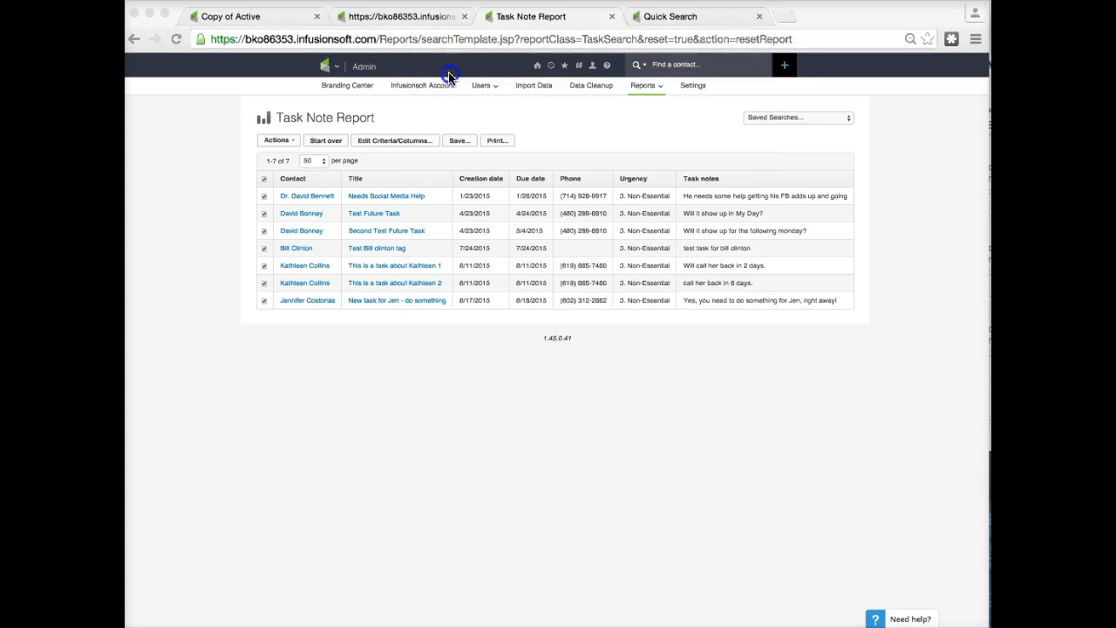
Return from the Invoice Follow up task to the campaign canvas.
click(668, 17)
mouse_move(523, 84)
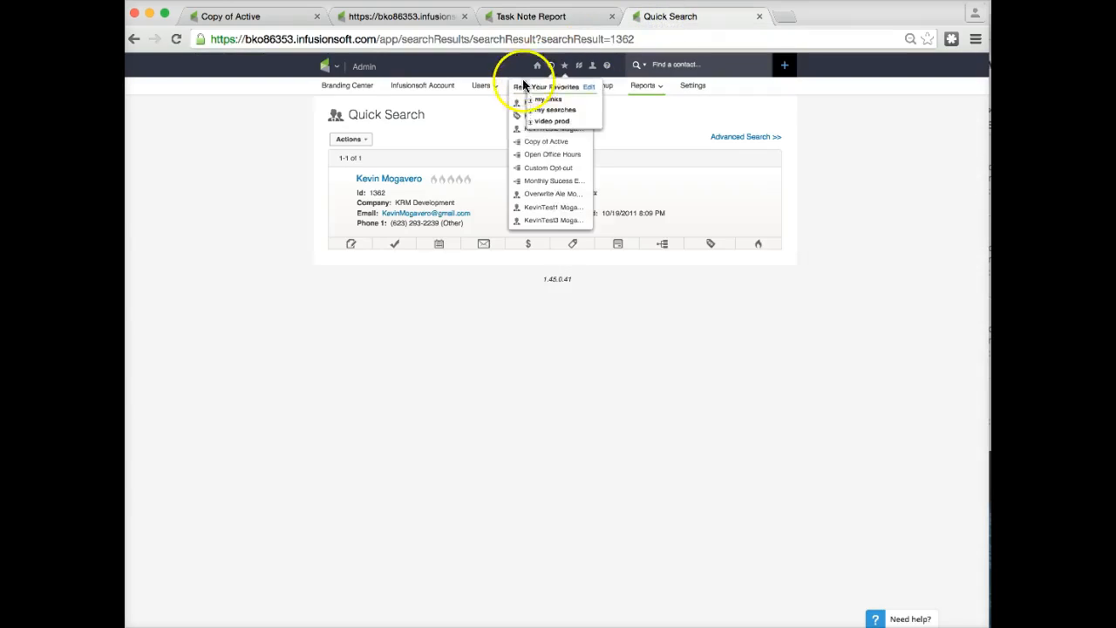
click(250, 21)
click(356, 88)
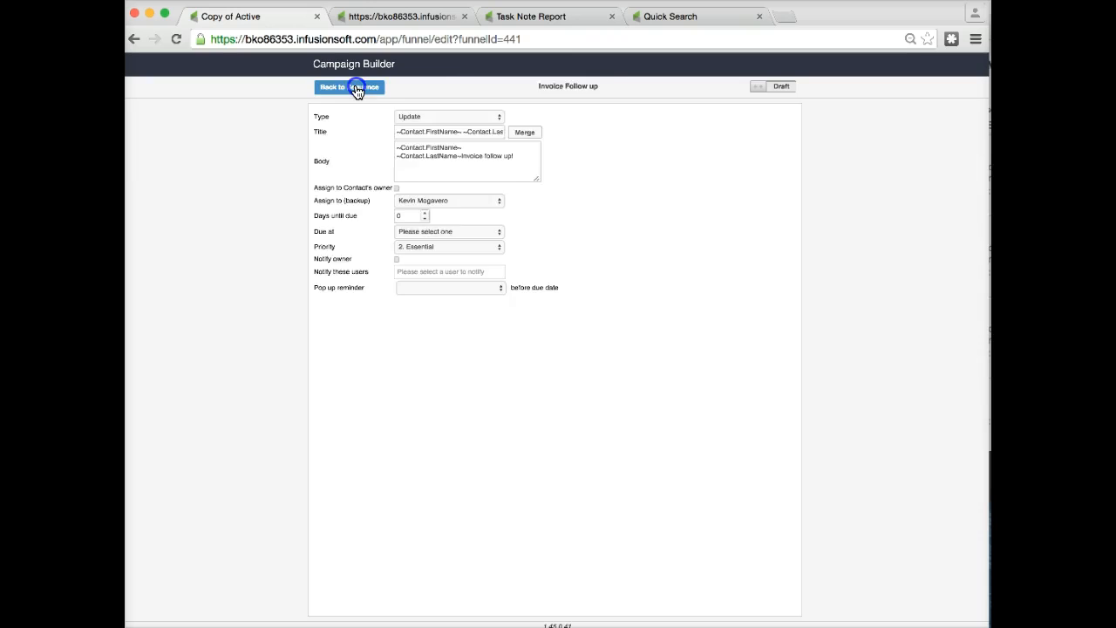
click(350, 90)
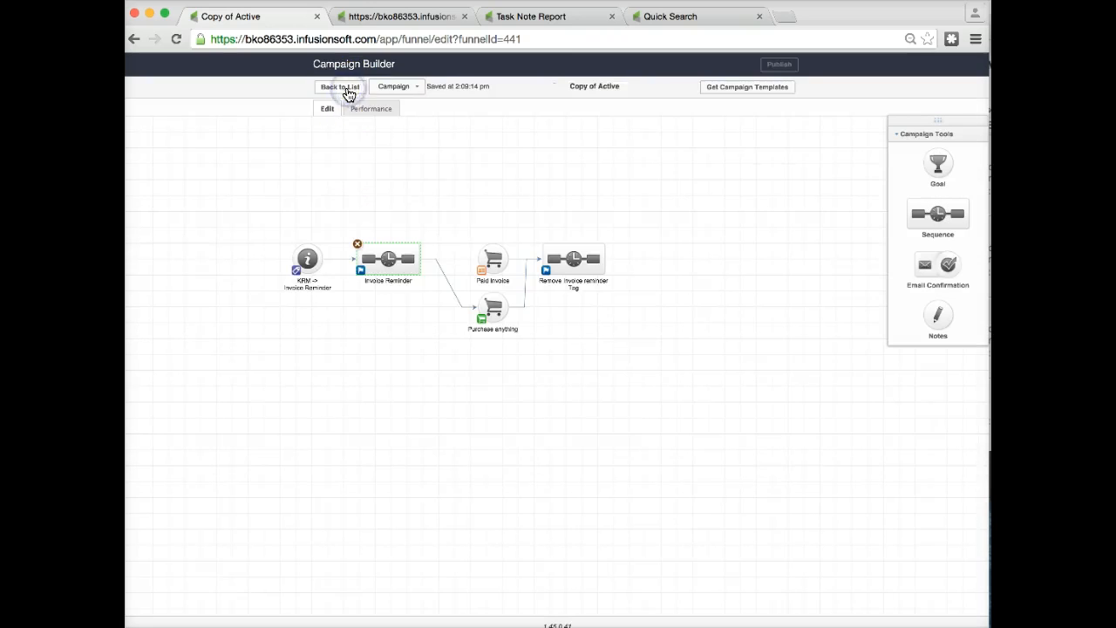
Open the Paid Invoice note step's settings and select its title text.
click(493, 281)
click(478, 283)
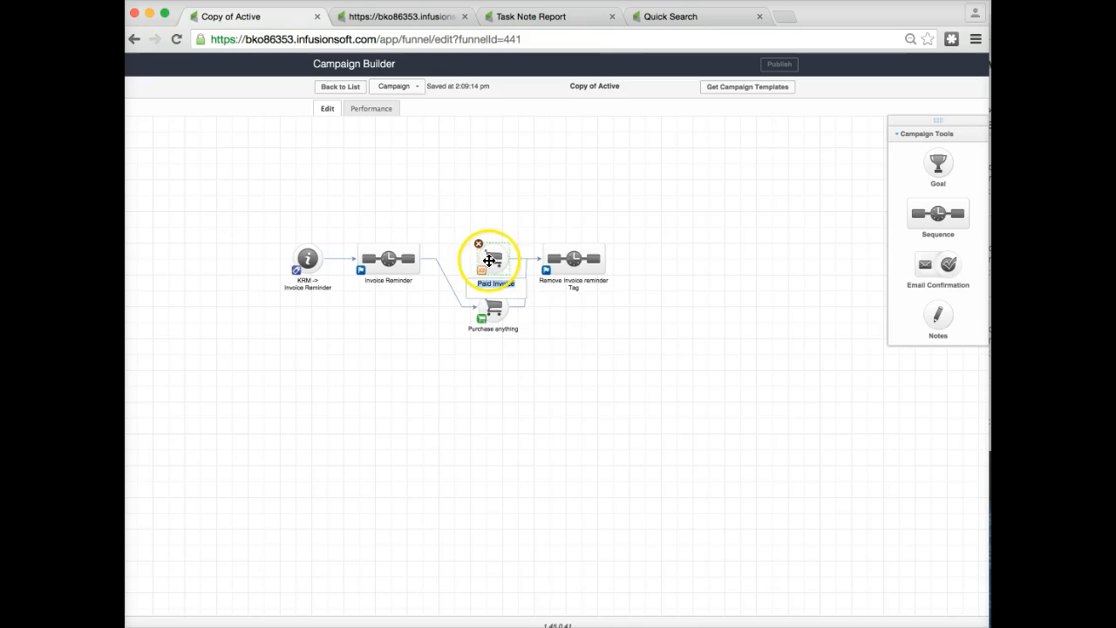
click(491, 258)
double_click(491, 258)
click(398, 145)
drag(400, 145, 353, 146)
click(339, 150)
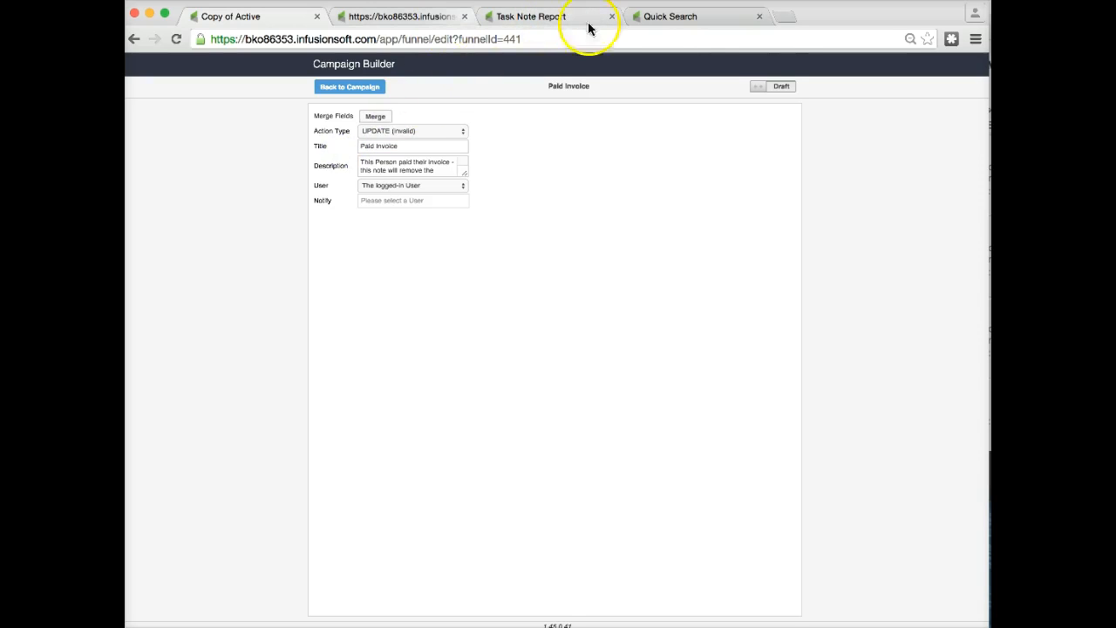
Open the Add a Note form on the contact's record and view its Template list.
click(693, 18)
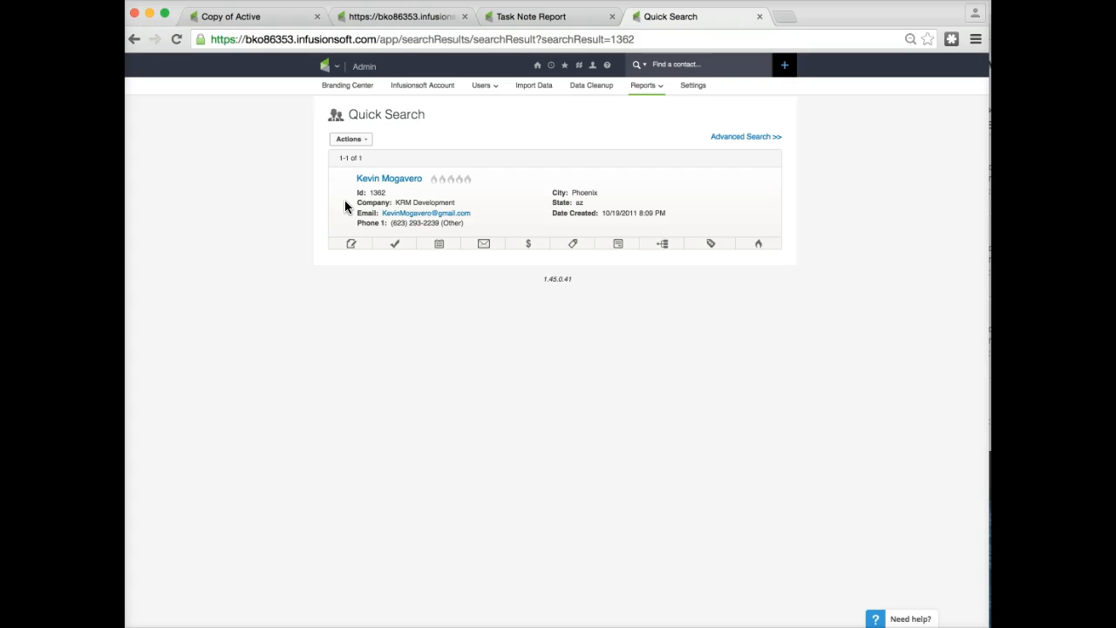
click(353, 246)
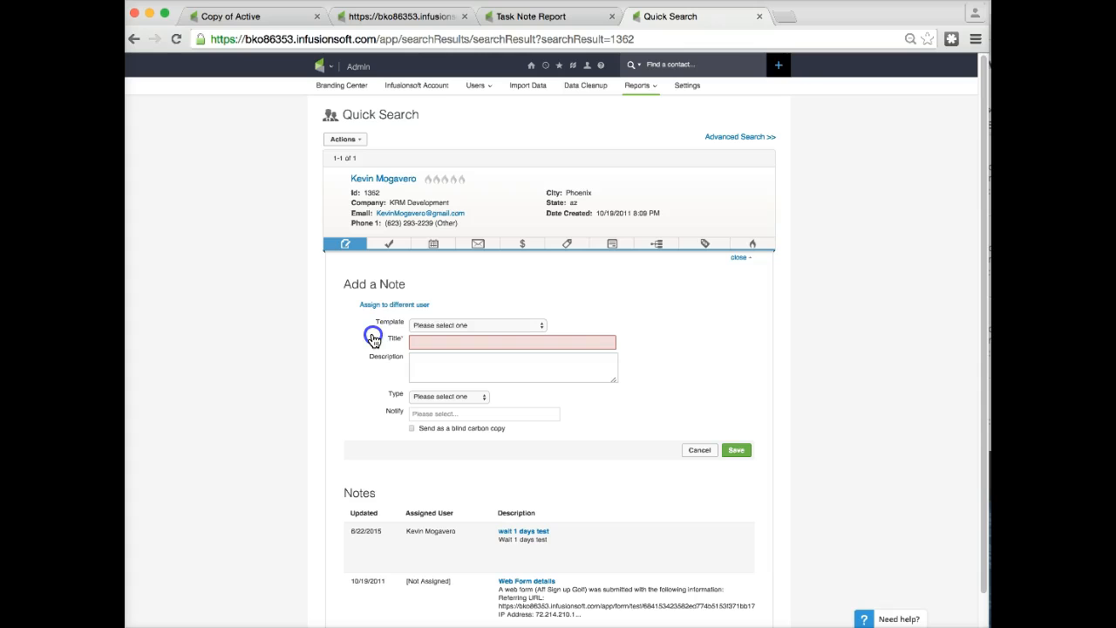
click(697, 453)
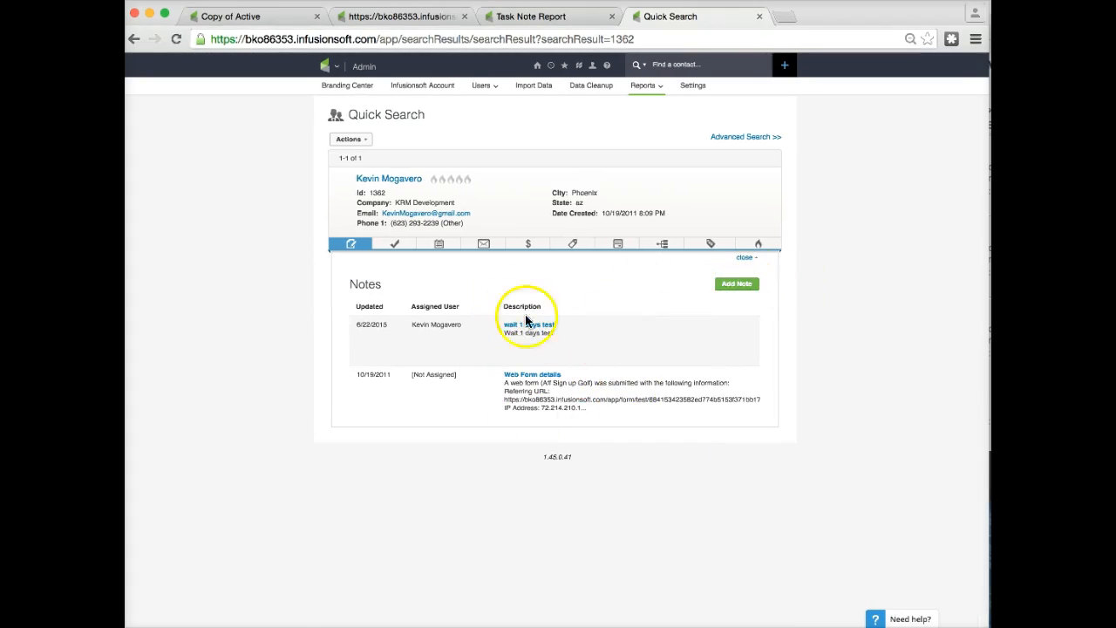
click(739, 285)
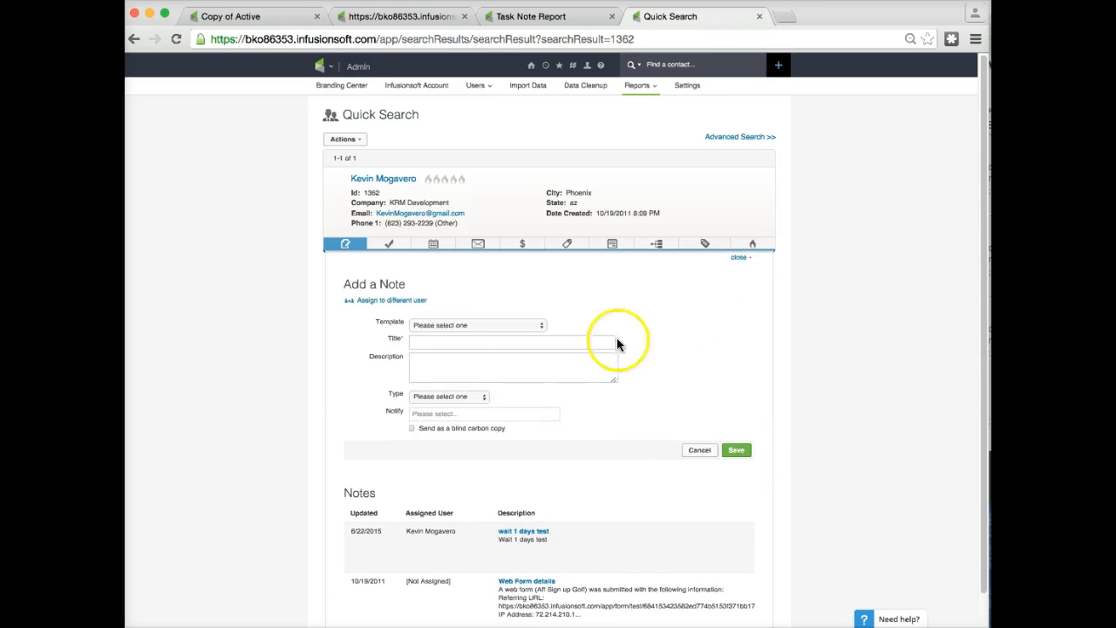
click(466, 325)
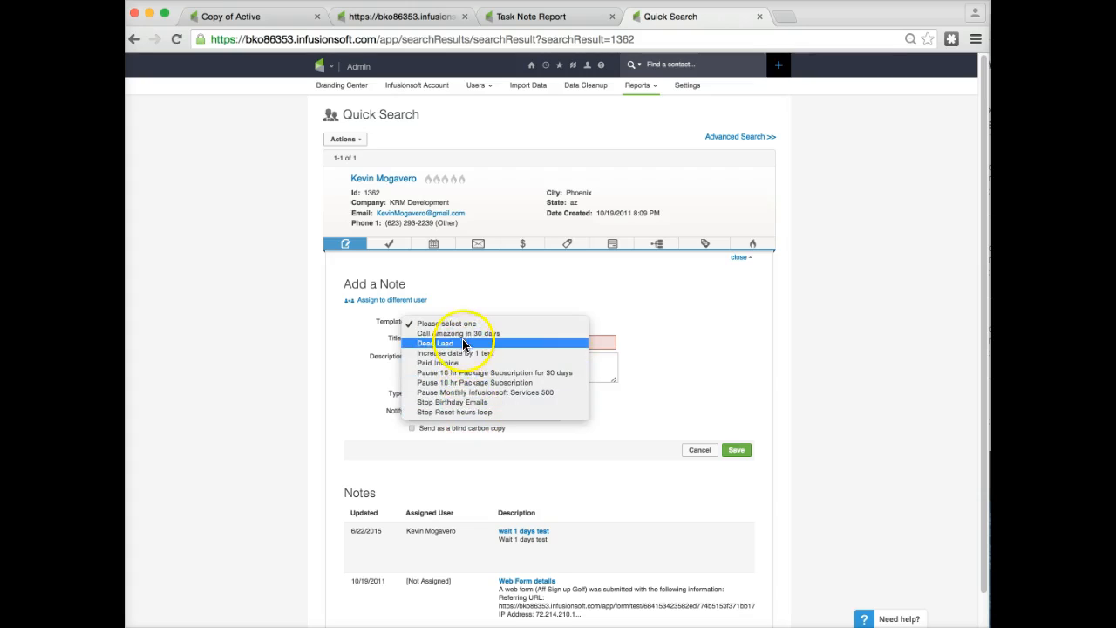
Go back to the campaign canvas and select the Paid Invoice note step.
click(255, 16)
click(253, 16)
click(351, 87)
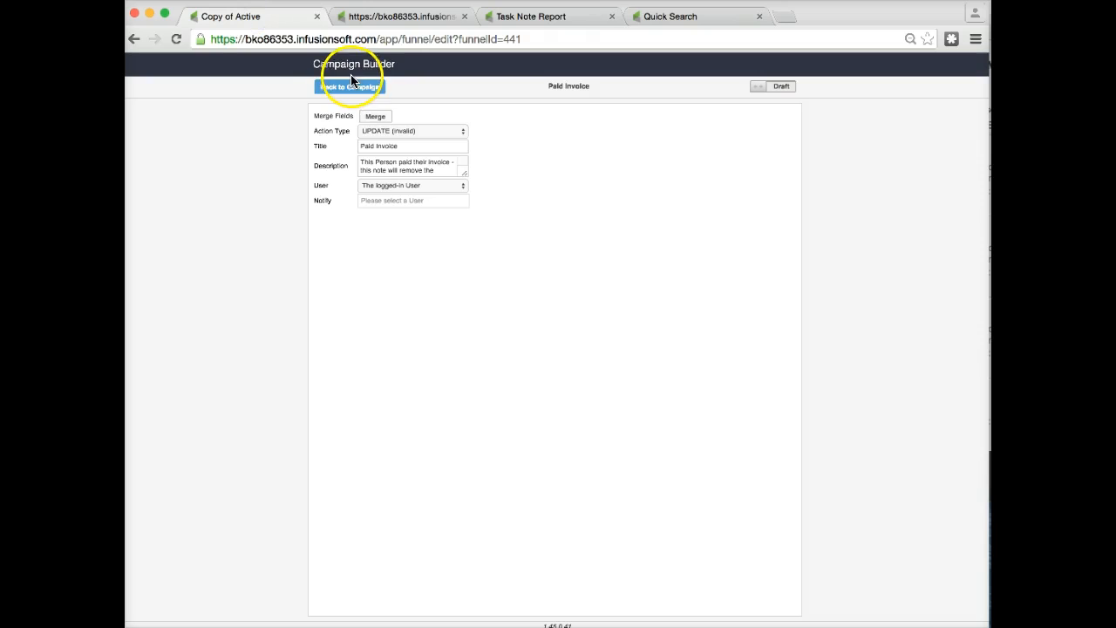
click(494, 279)
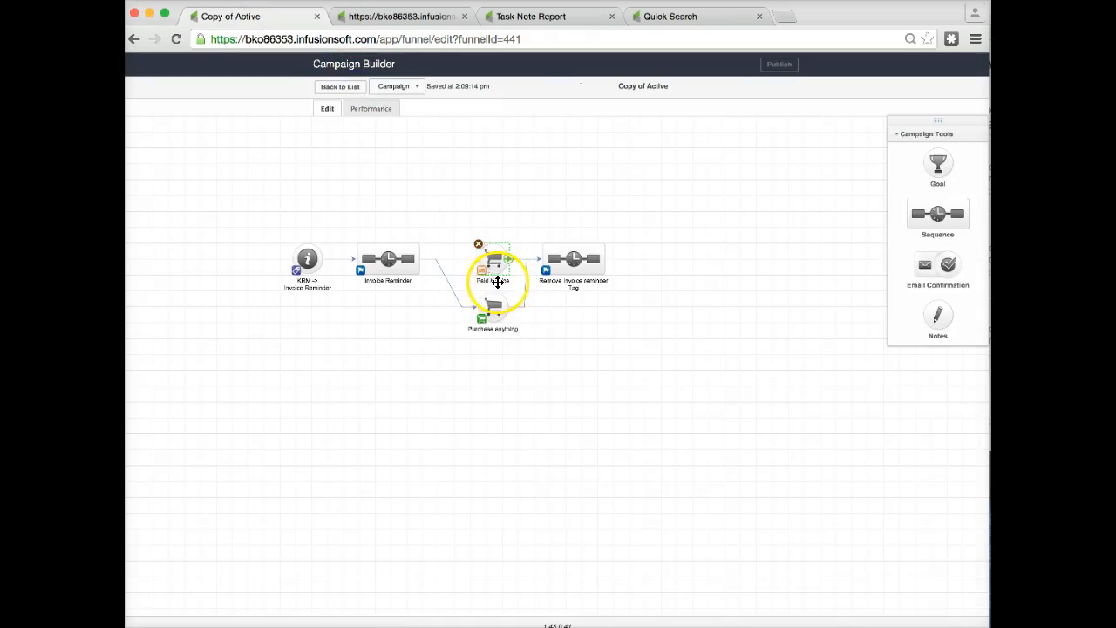
click(497, 281)
click(488, 282)
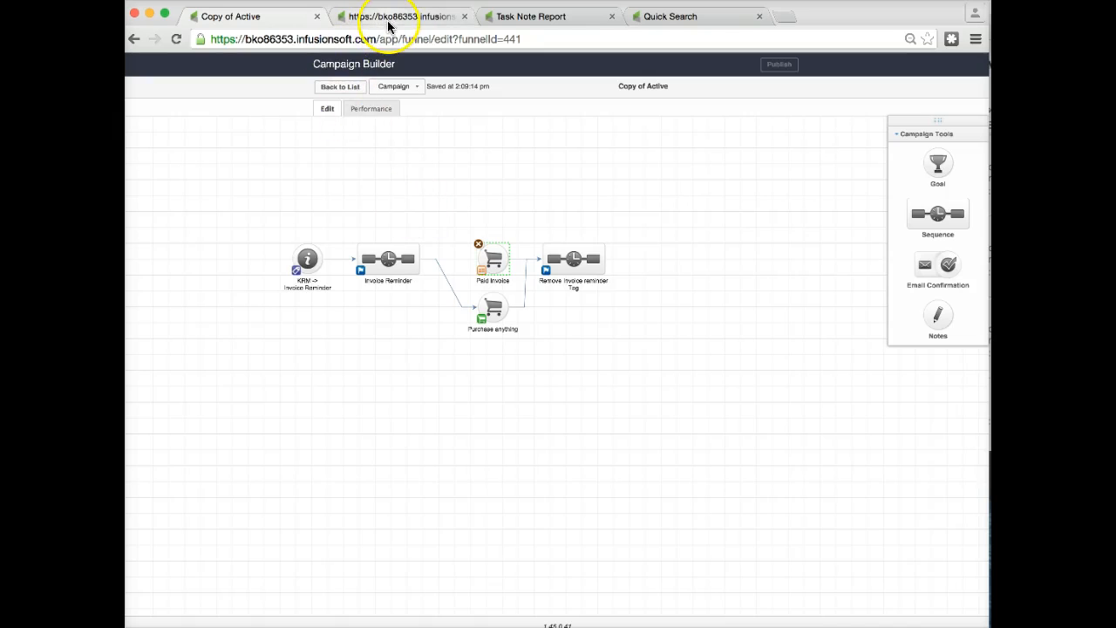
Reopen the Template list in the contact's Add a Note form.
click(674, 24)
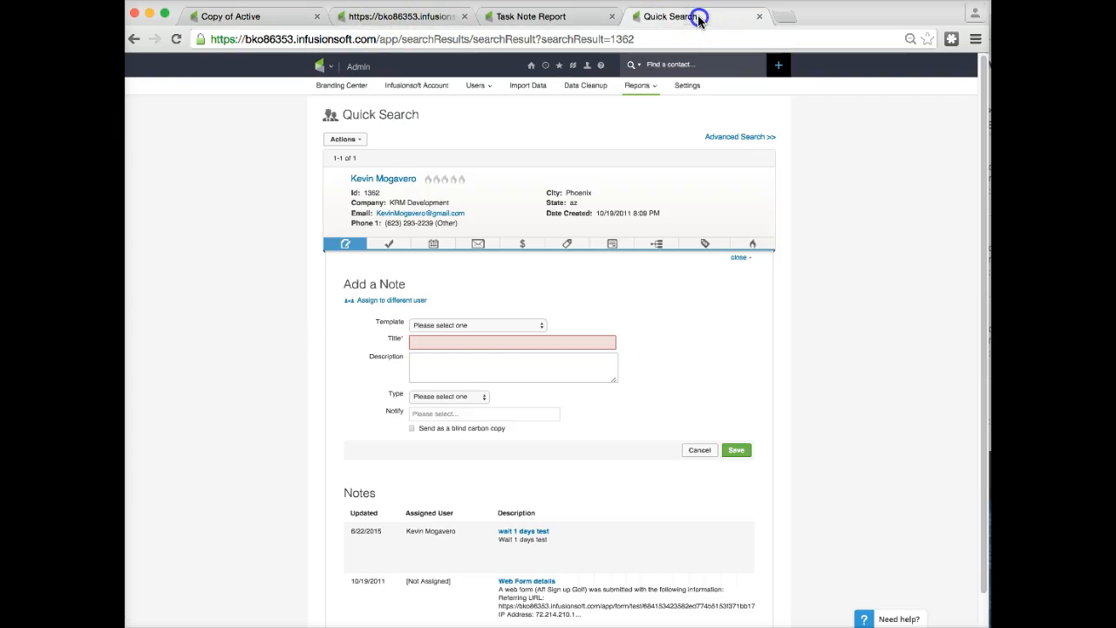
click(497, 323)
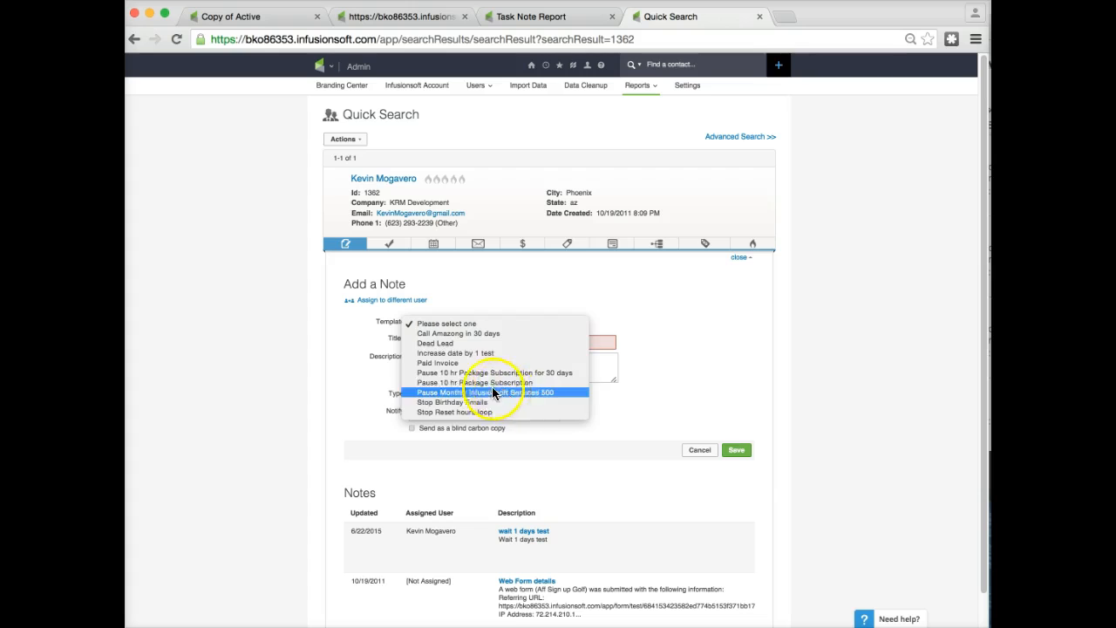
click(490, 383)
click(616, 391)
scroll(622, 390, down, 1)
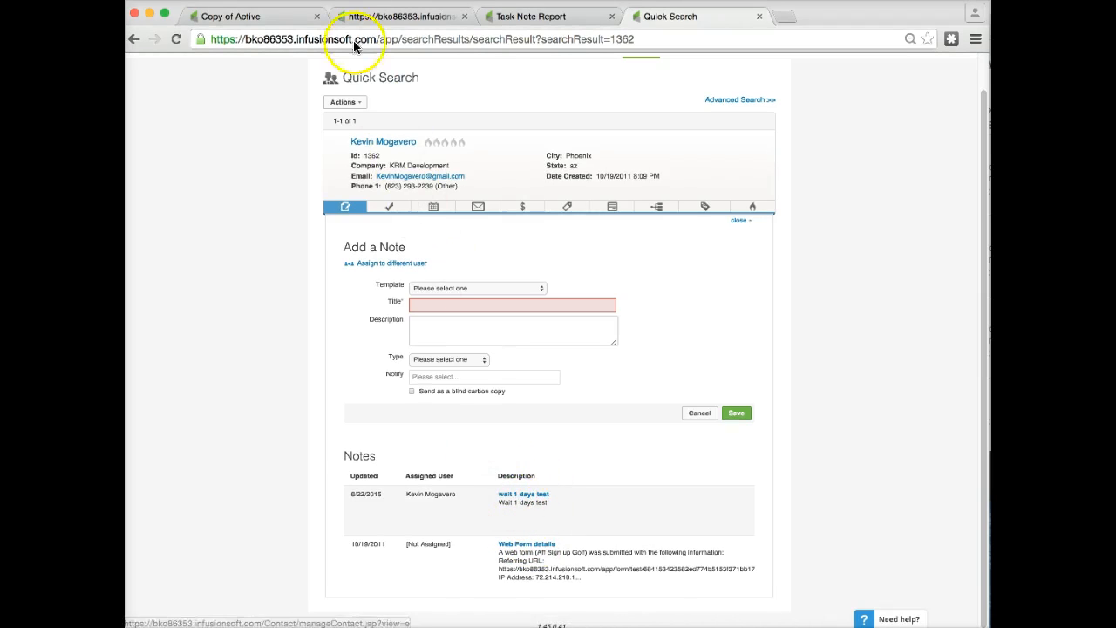
Open the Paid Invoice note step's settings in the campaign and select its title text.
click(282, 18)
double_click(502, 259)
drag(401, 146, 356, 150)
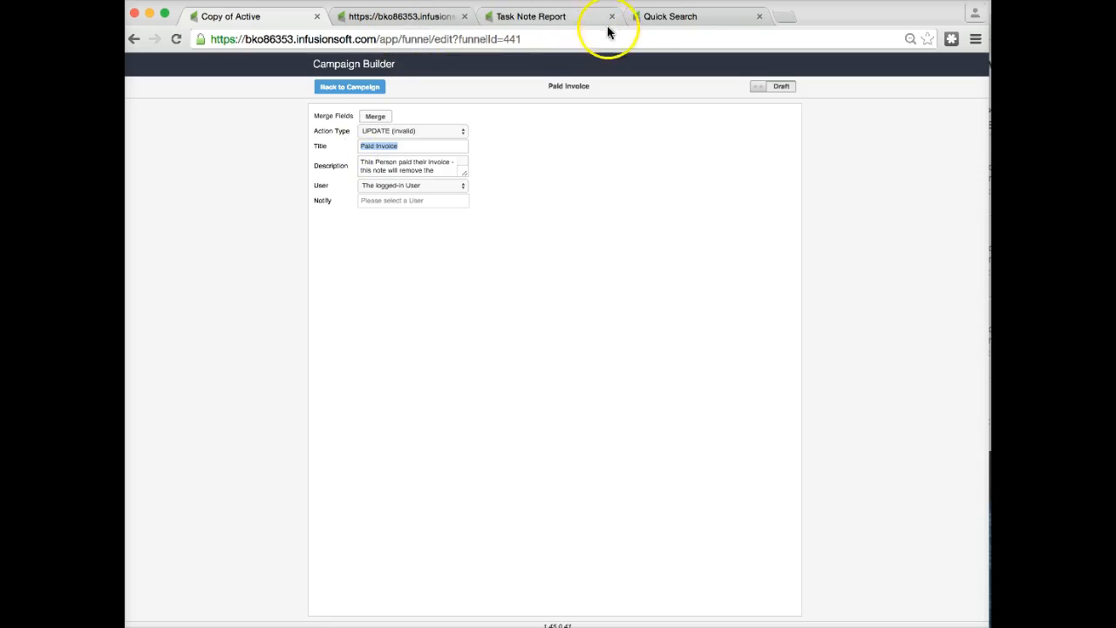
In the contact's Add a Note form, apply the Pause 10 hr Package Subscription template.
click(668, 19)
click(497, 291)
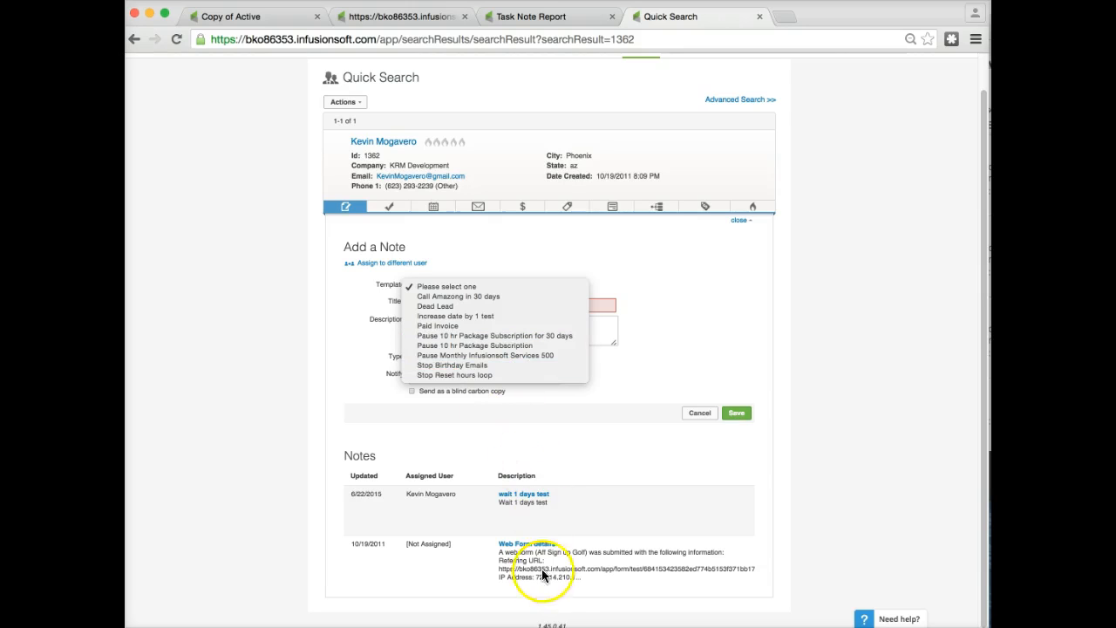
click(473, 344)
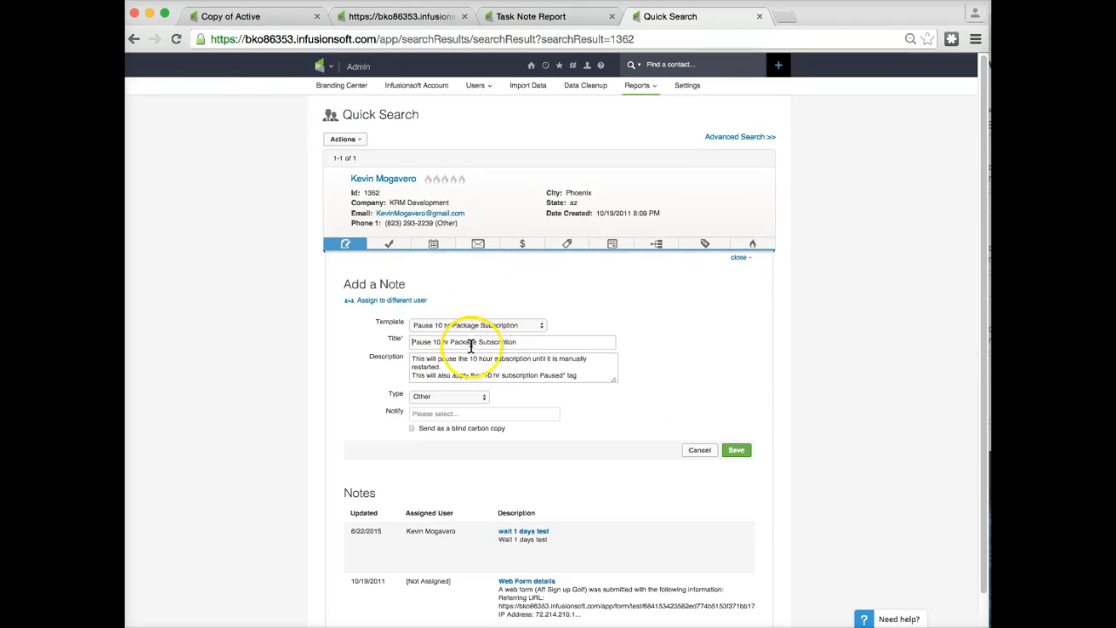
Return to the Paid Invoice note step's settings in the campaign builder.
click(539, 585)
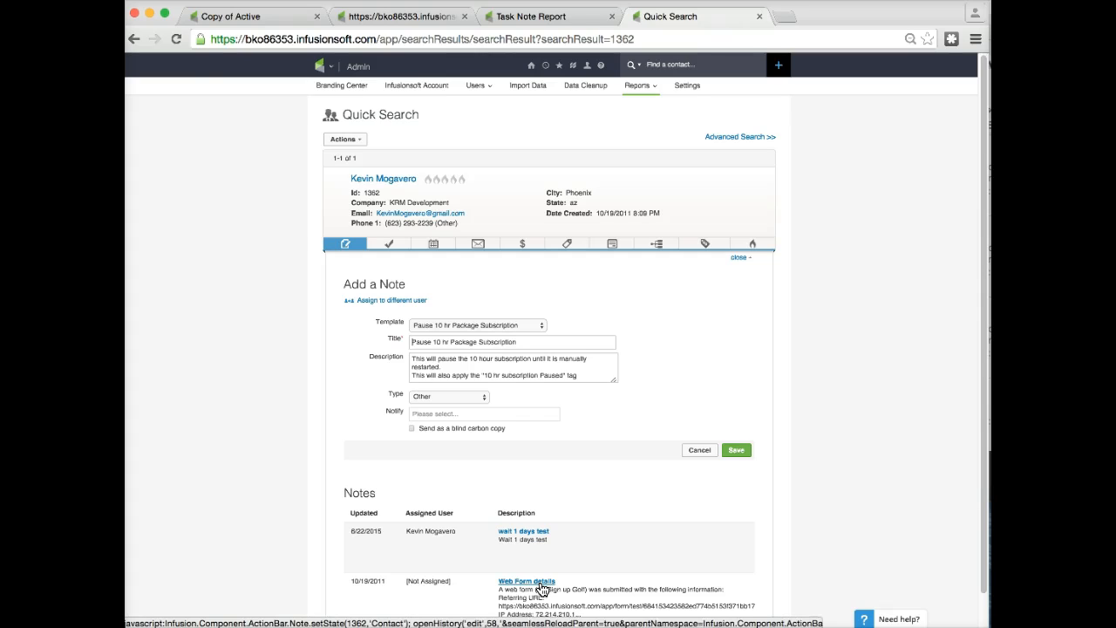
click(270, 23)
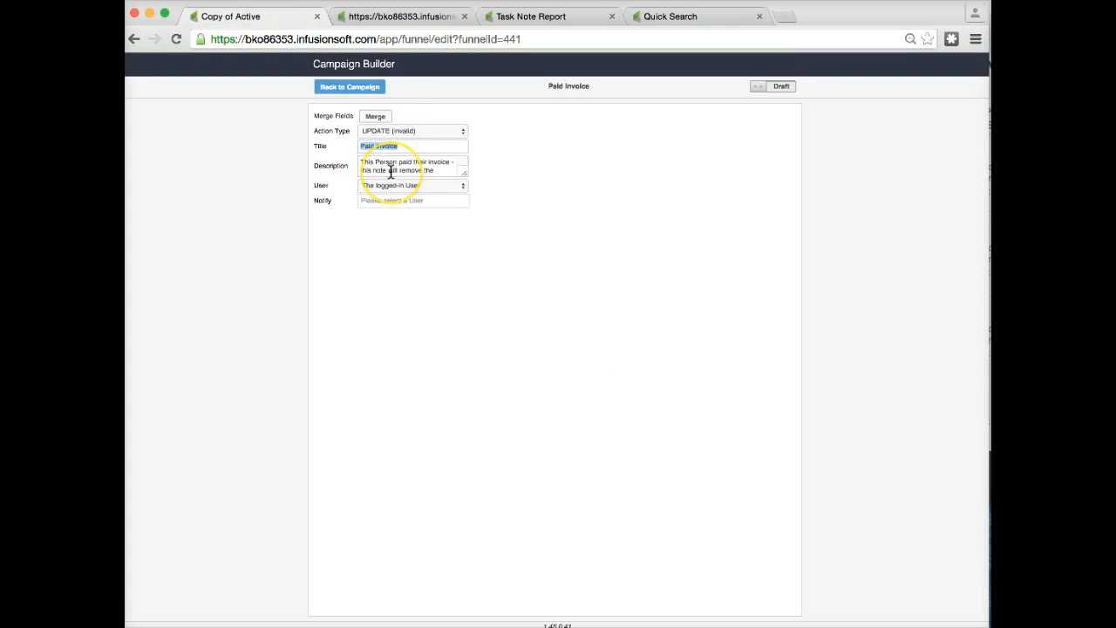